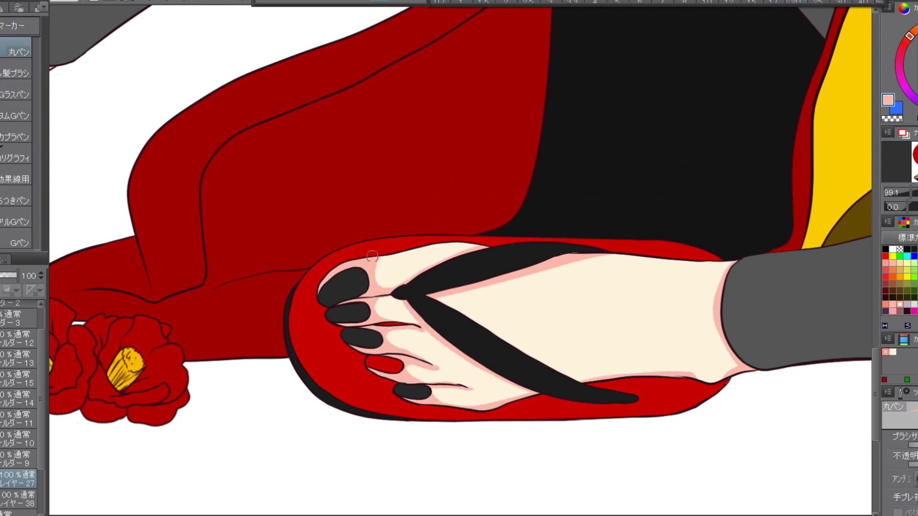
Step: Paint light pink shading along the edges of the foot's skin and between the fingers of the resting hand
drag(915, 192, 914, 193)
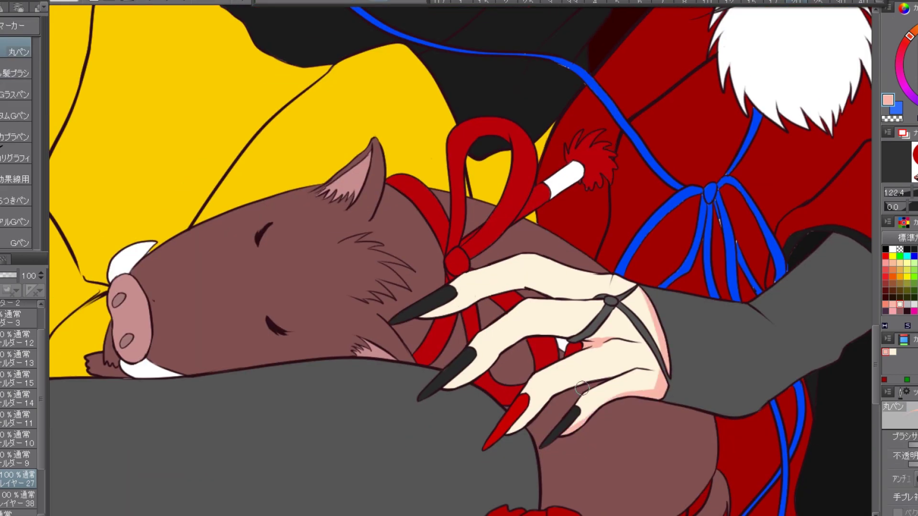
drag(650, 306, 535, 421)
mouse_move(573, 305)
mouse_down()
mouse_move(449, 287)
mouse_move(505, 298)
mouse_up()
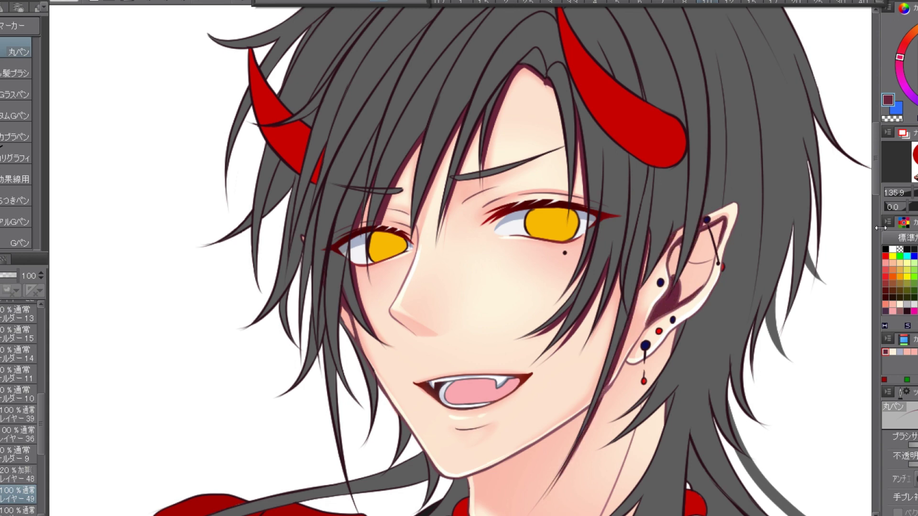
Step: Move layer 49 above layer 48 and paint dark plum cast shadows under the large beads, hair locks and collarbone
scroll(666, 307, down, 10)
drag(18, 497, 19, 475)
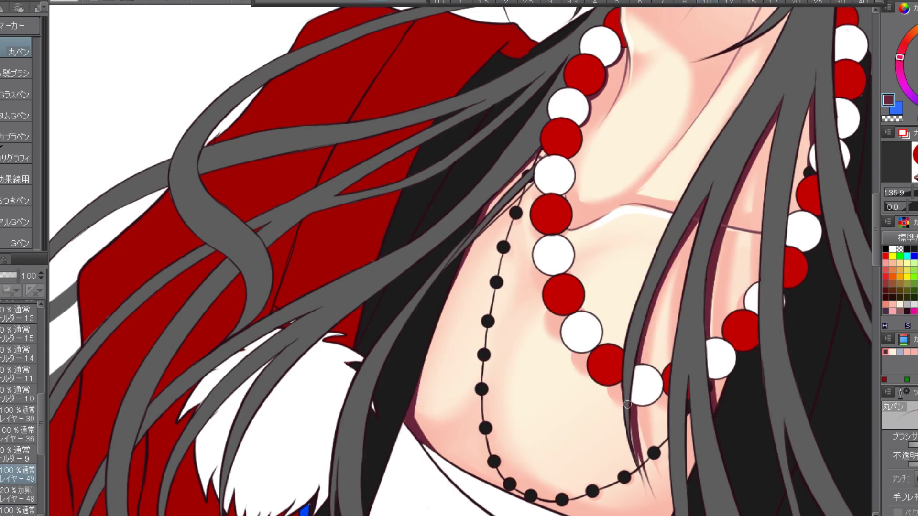
drag(652, 404, 561, 304)
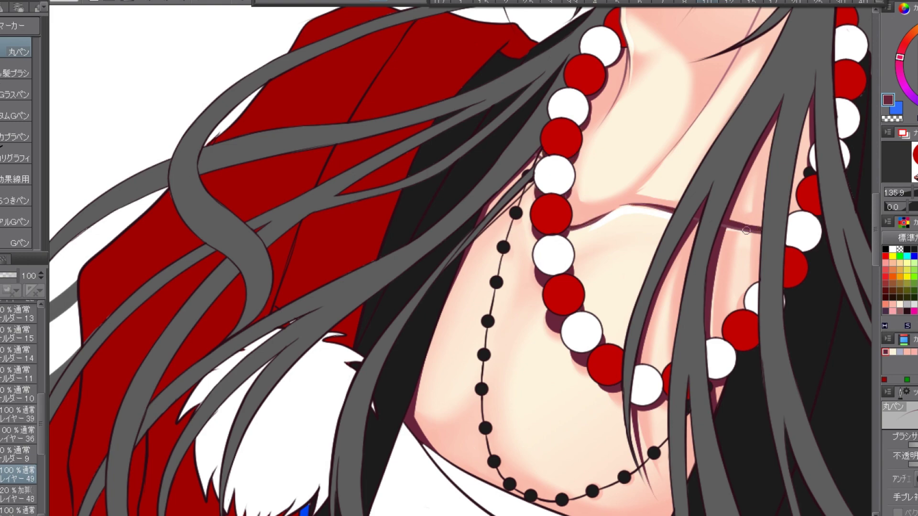
drag(745, 230, 799, 114)
drag(717, 182, 612, 57)
Step: Fill the neck beneath the jaw with dark plum shadow and paint cast shadows along the thin black bead necklace
scroll(665, 258, up, 10)
key(g)
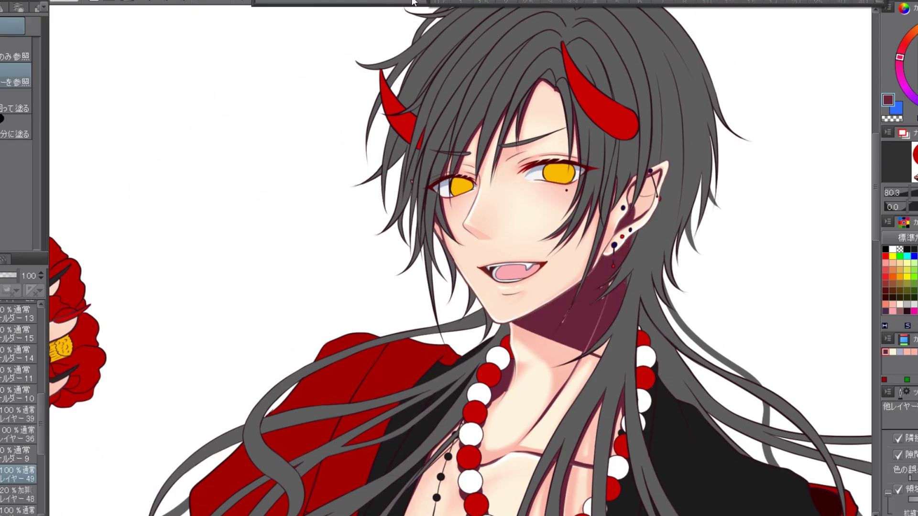
key(p)
scroll(445, 326, down, 8)
scroll(445, 326, up, 5)
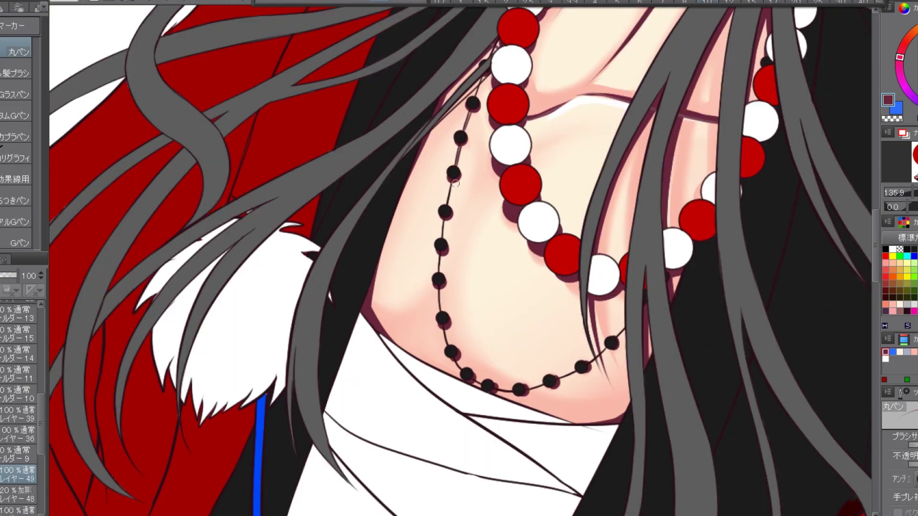
scroll(553, 382, up, 8)
scroll(532, 245, down, 10)
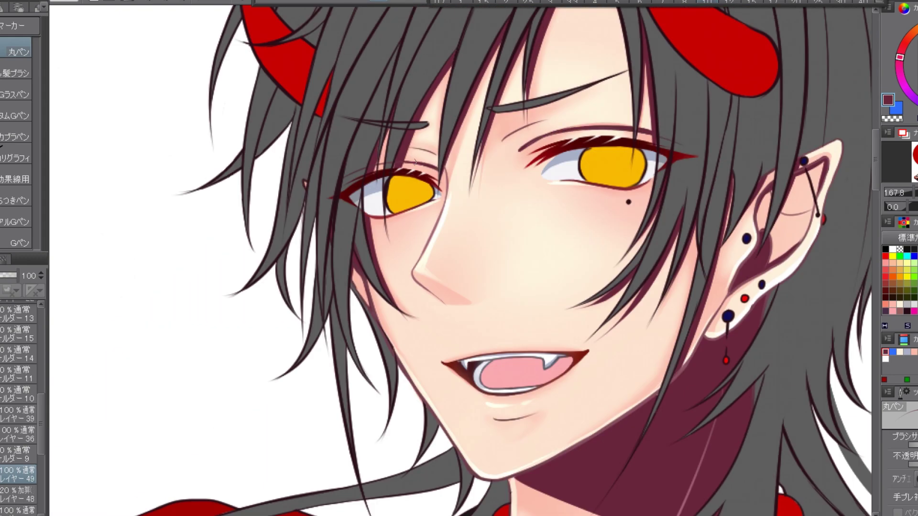
Step: Paint dark plum shadows between the toes and along the skin edges of both sandalled feet
scroll(414, 161, up, 8)
scroll(468, 285, down, 8)
scroll(459, 258, up, 8)
scroll(459, 287, down, 8)
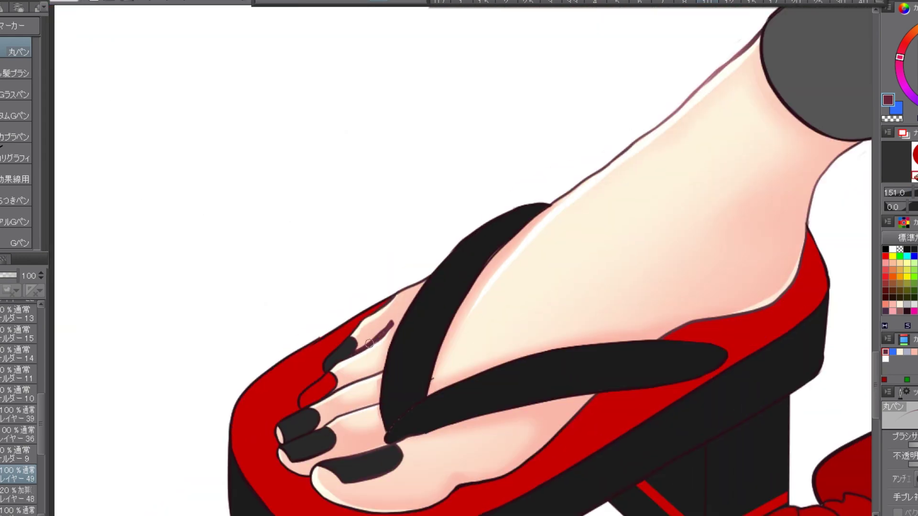
scroll(861, 137, up, 8)
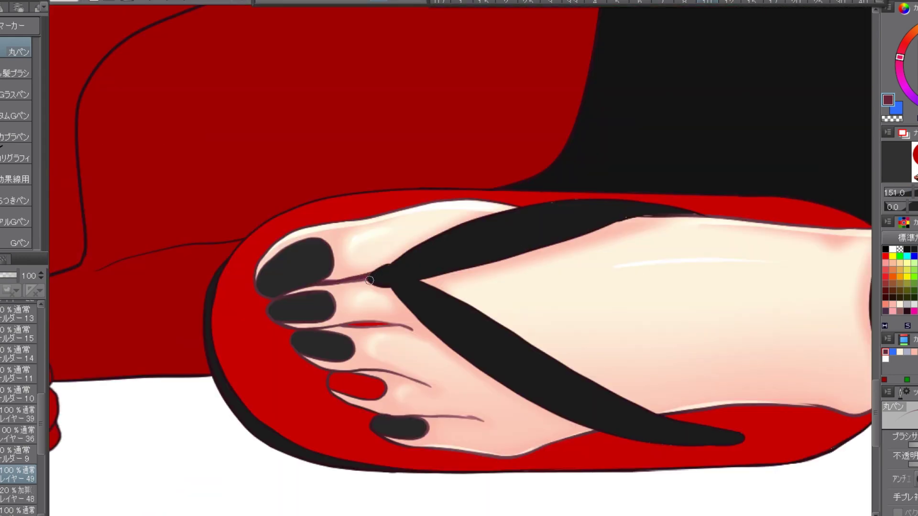
scroll(483, 346, down, 8)
scroll(484, 346, up, 8)
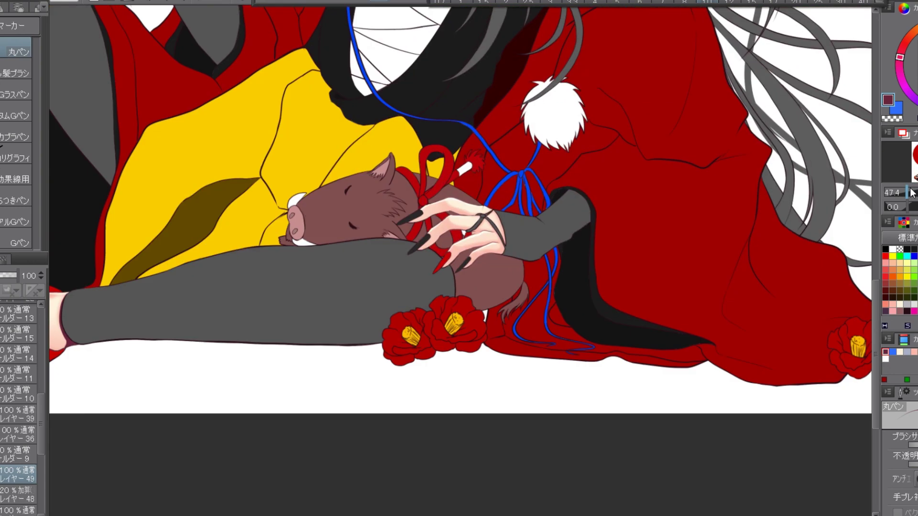
Step: Paint dark plum shadows on the fingers and palm of the hand resting on the sleeping boar
scroll(527, 149, down, 8)
scroll(527, 150, up, 8)
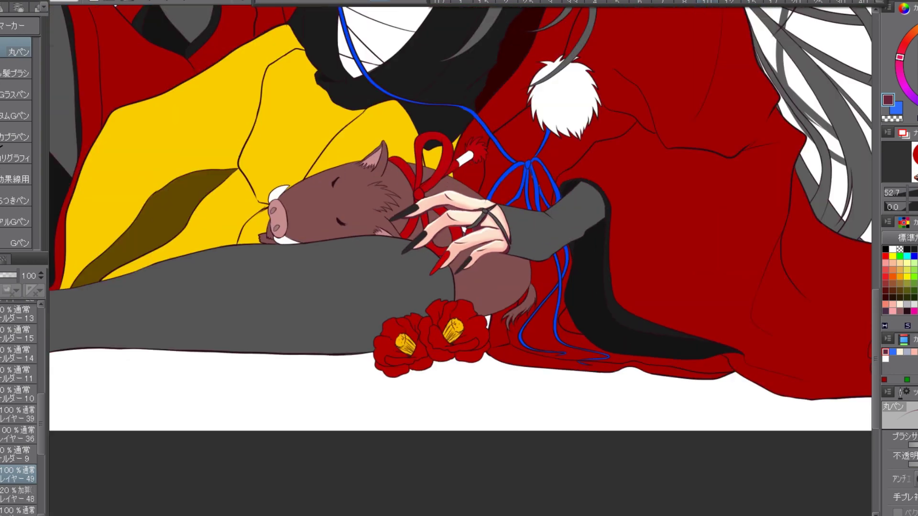
scroll(462, 200, down, 8)
scroll(386, 146, up, 8)
Step: Set the opacity of layer 49 to 43% and soften the shadow edges on the feet with the blur tool
key(j)
scroll(710, 445, down, 6)
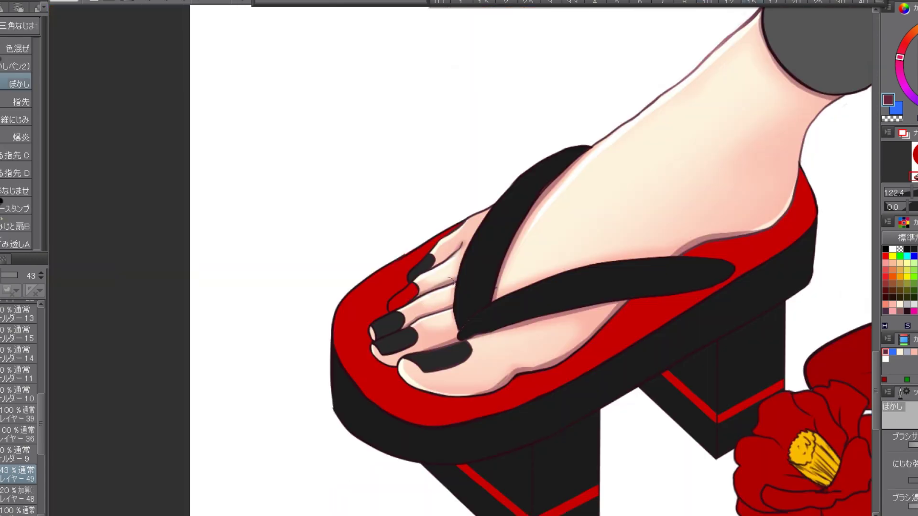
scroll(711, 446, down, 2)
scroll(710, 445, up, 8)
scroll(584, 302, down, 8)
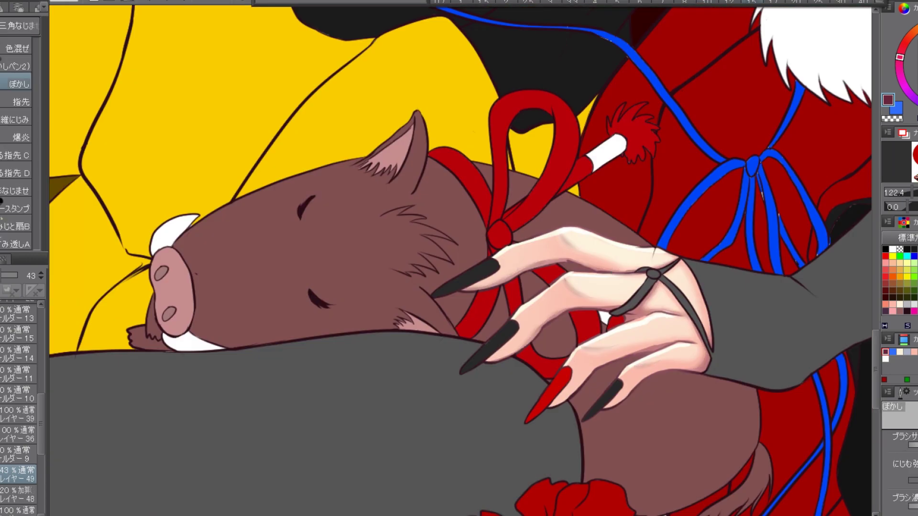
Step: Blur the shadow edges on the resting hand and beneath the necklaces on the chest
scroll(464, 260, up, 8)
scroll(463, 260, down, 8)
scroll(463, 260, up, 8)
scroll(464, 261, down, 8)
scroll(617, 457, down, 8)
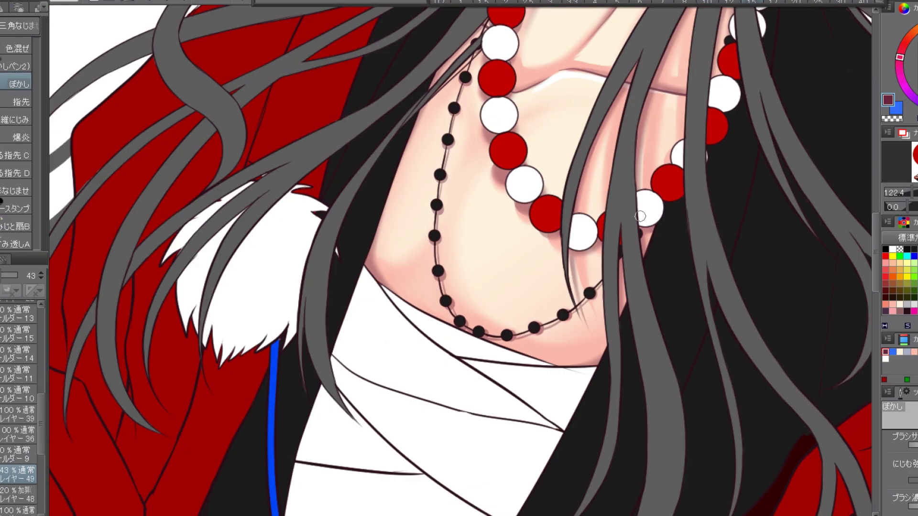
scroll(573, 334, up, 8)
scroll(573, 286, up, 8)
scroll(554, 238, up, 8)
Step: Fade the skin shadow on the neck with the soft eraser and check it against the whole figure
key(e)
scroll(554, 237, up, 3)
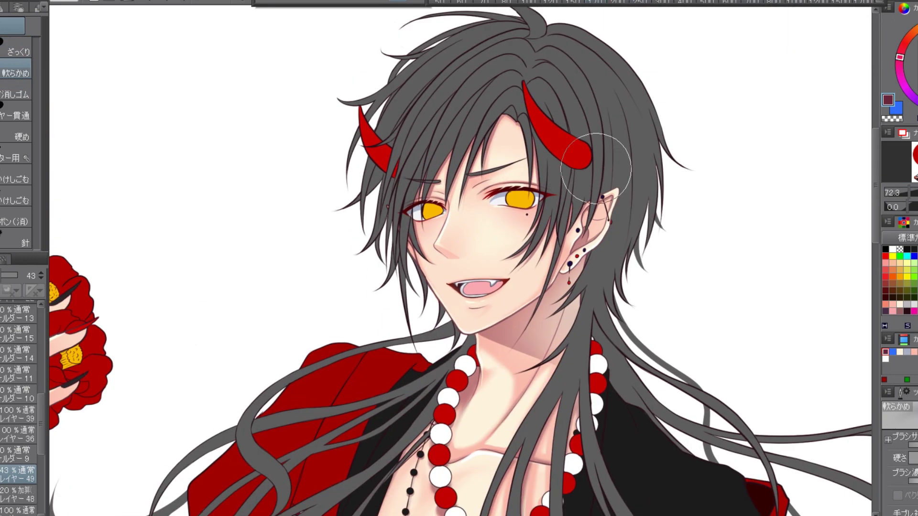
scroll(429, 217, down, 3)
scroll(621, 234, down, 5)
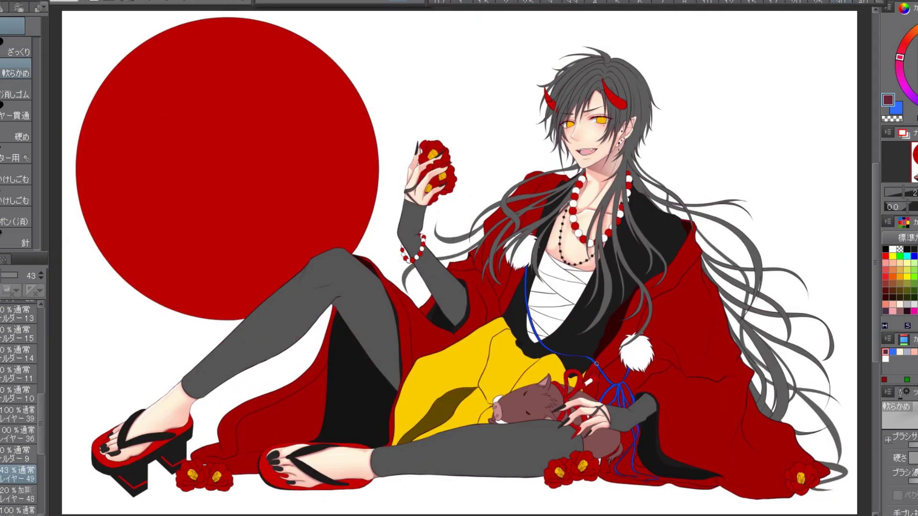
scroll(622, 234, up, 5)
scroll(622, 233, down, 3)
Step: Shade the upper part of both yellow irises and draw dark pupils on a new layer with the round pen
key(p)
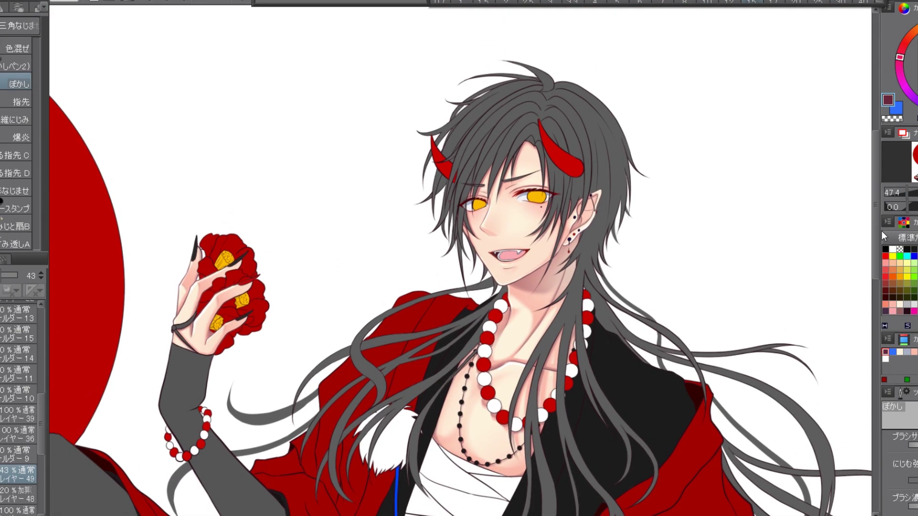
scroll(500, 172, up, 6)
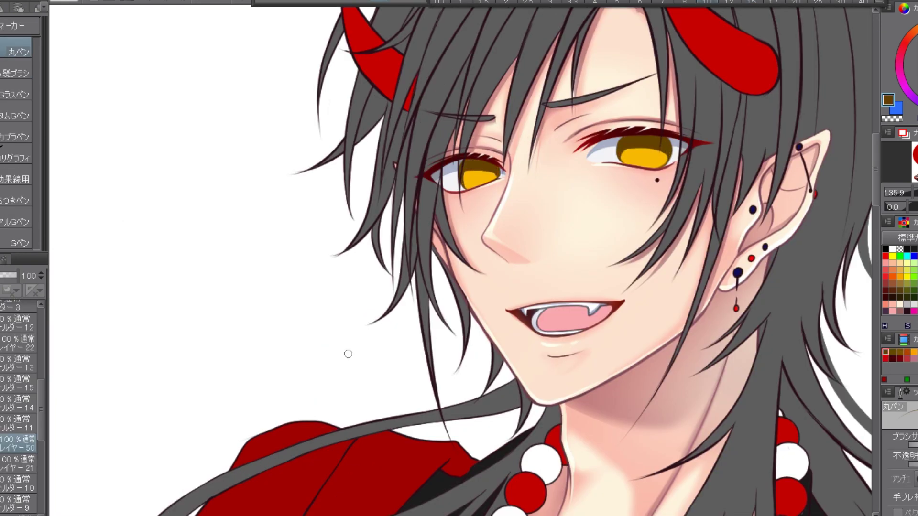
key(ctrl+shift+n)
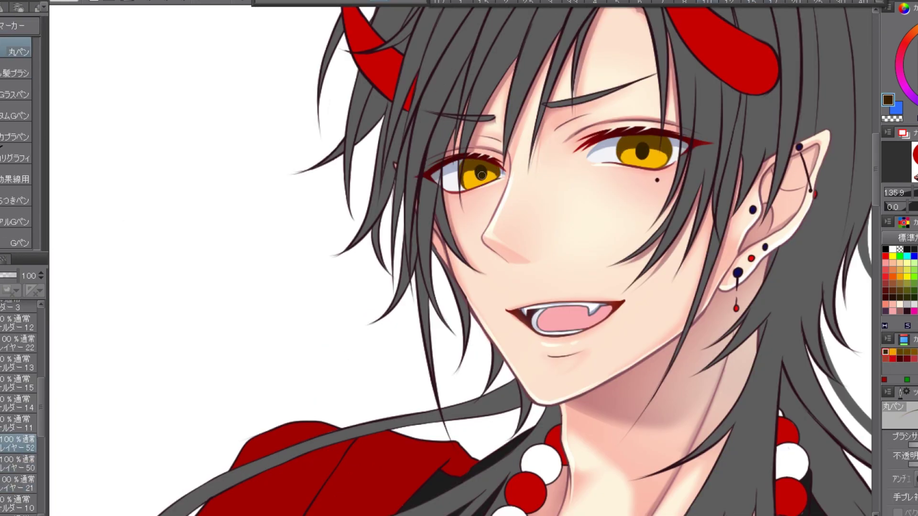
scroll(481, 175, up, 2)
Step: Add white highlights to both eyes on a new layer
key(ctrl+shift+n)
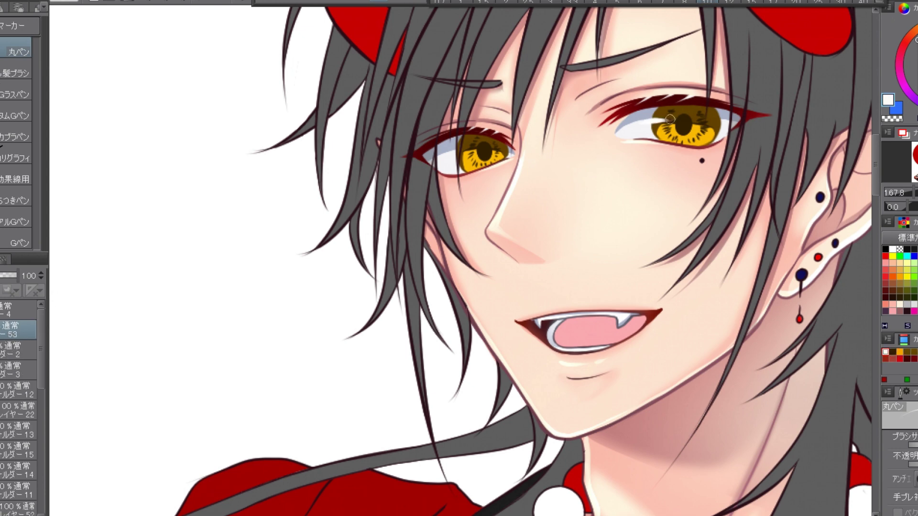
key(k)
scroll(651, 283, down, 1)
key(p)
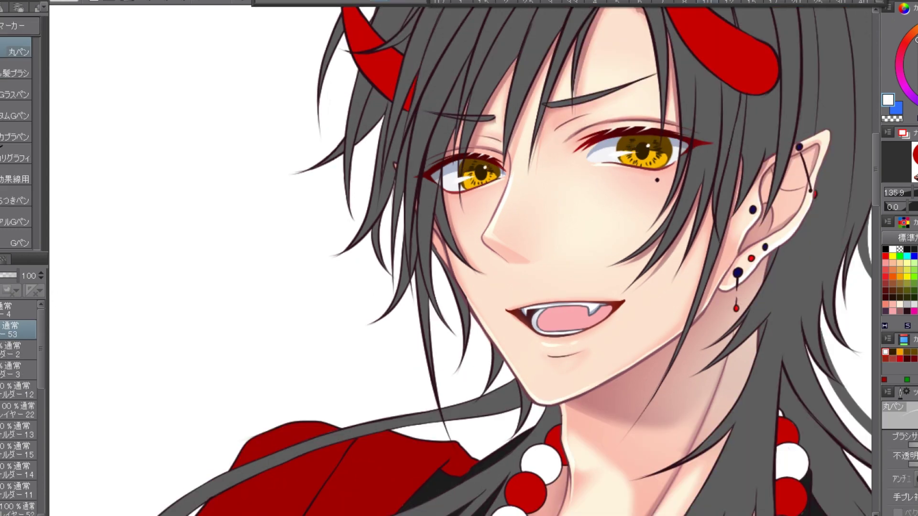
Step: Airbrush a red-orange tint into the lower outer irises on a new layer beneath the iris shading
alt+click(638, 150)
scroll(640, 145, up, 1)
key(ctrl+shift+n)
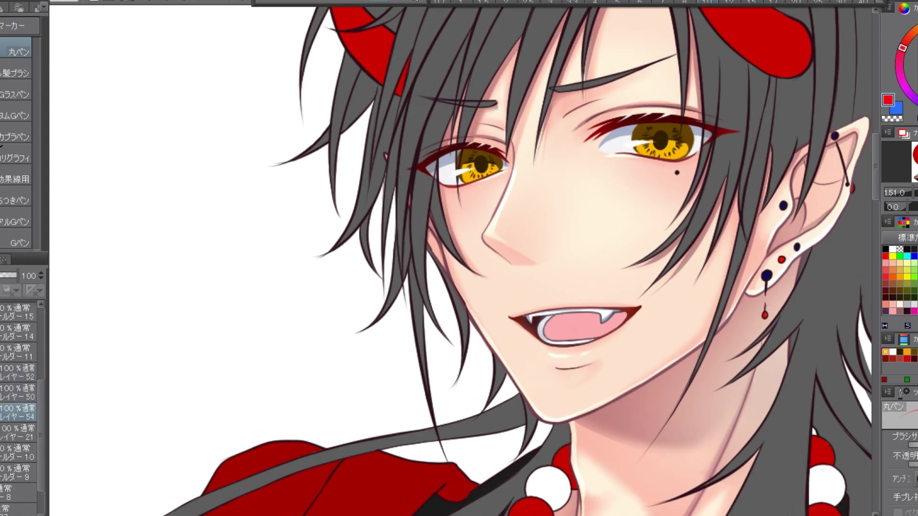
key(b)
Step: Paint yellow and orange glow inside the irises on a new dodge-mode layer with the round pen
key(ctrl+shift+n)
key(p)
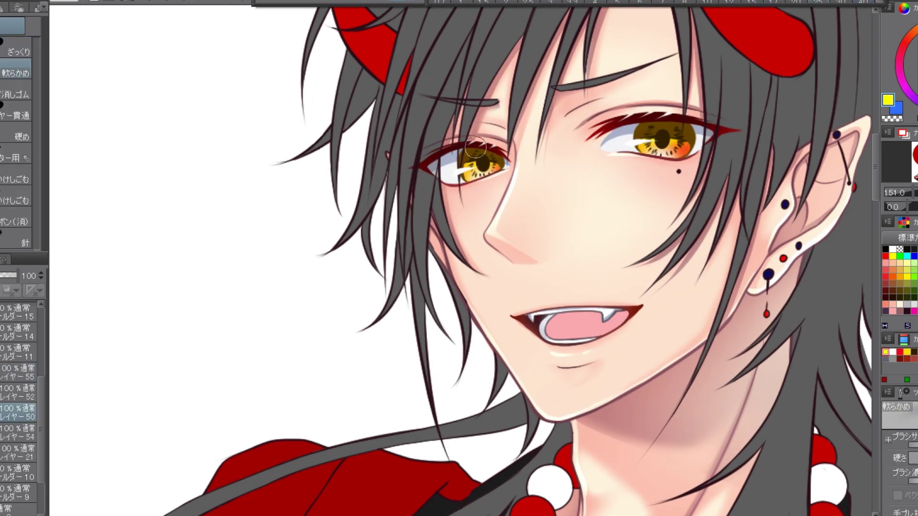
alt+click(647, 150)
key(ctrl+z)
alt+click(670, 156)
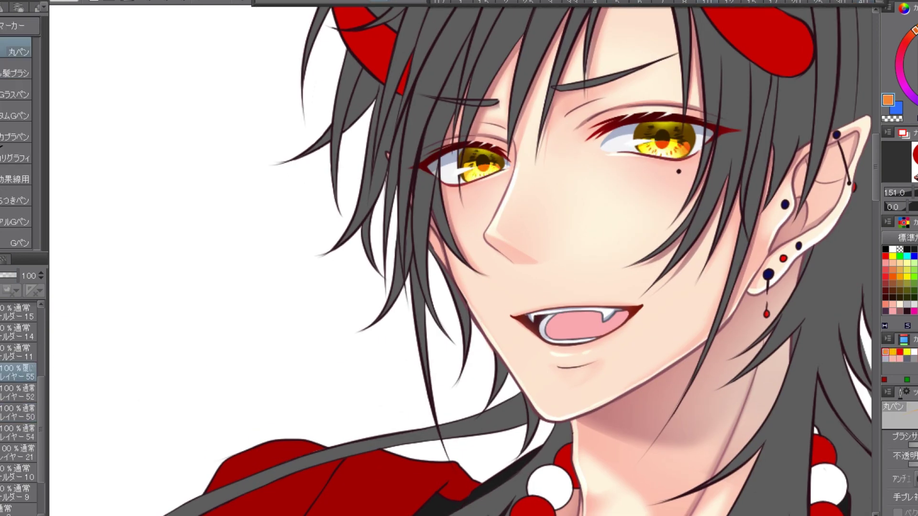
Step: Add red and yellow reflections to the irises on another new dodge-mode layer and set its opacity to 45%
scroll(507, 258, down, 1)
key(ctrl+shift+n)
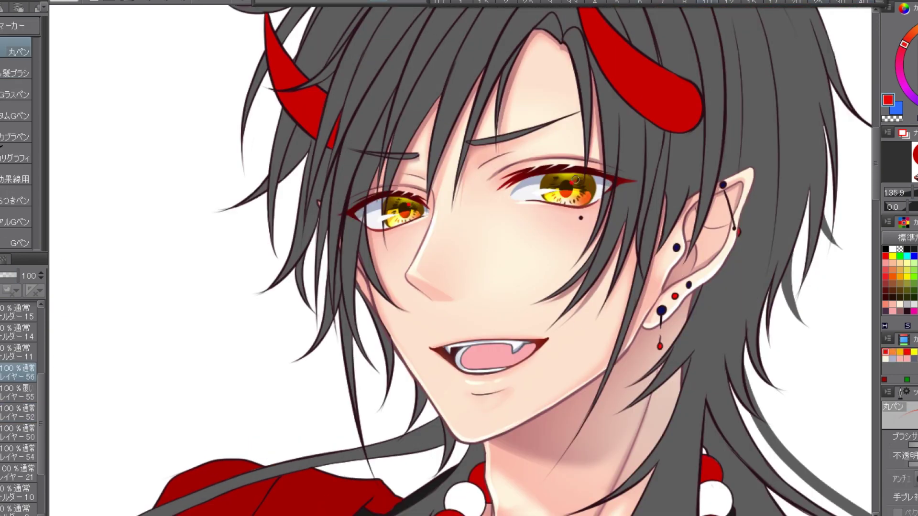
drag(9, 279, 1, 279)
scroll(615, 180, up, 1)
alt+click(615, 181)
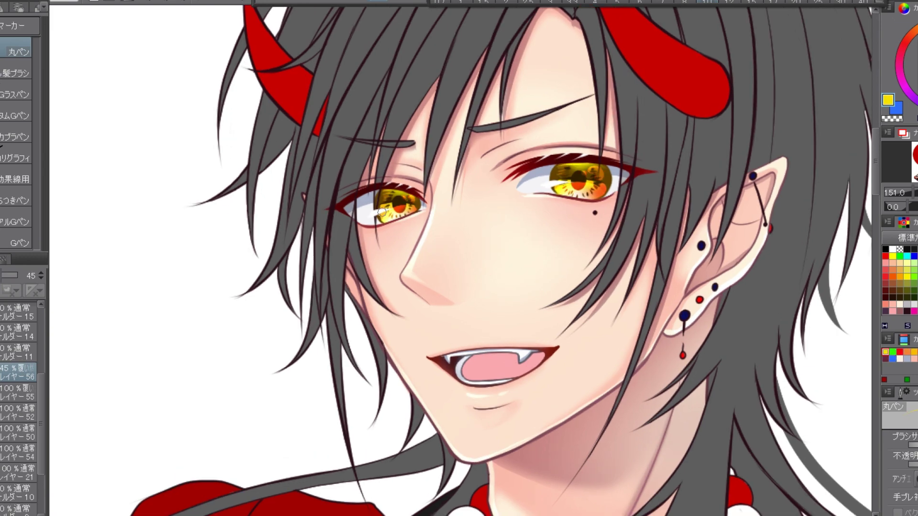
Step: Tone down the glow around the pupils on layer 55 with the soft eraser
key(e)
key(alt+bracketleft)
scroll(461, 266, up, 1)
scroll(384, 189, down, 5)
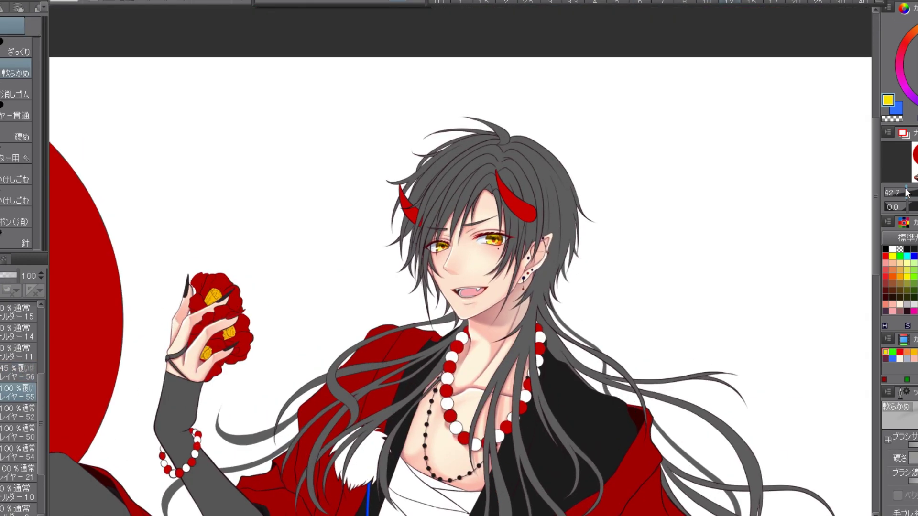
Step: Paint a dark plum shadow inside the upper mouth on a new layer, lower its opacity and blend it
scroll(566, 425, up, 4)
key(ctrl+shift+n)
key(p)
alt+click(477, 367)
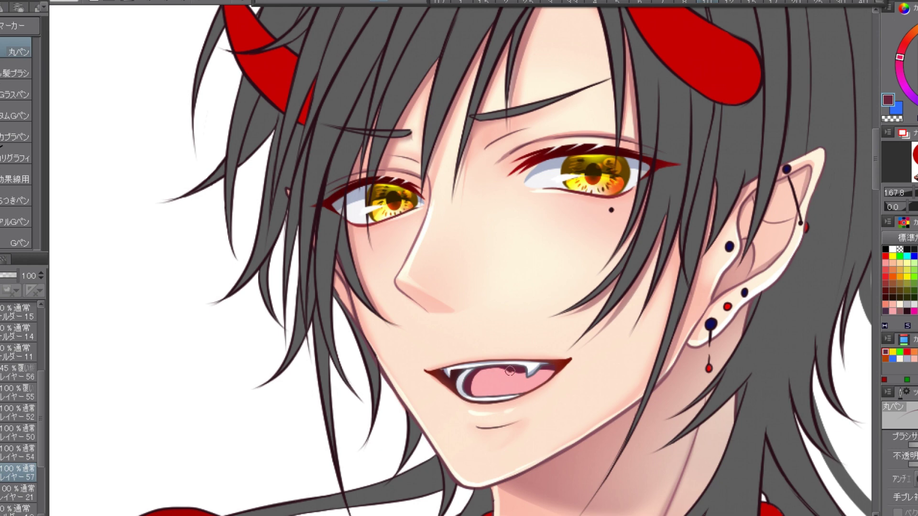
drag(16, 276, 8, 276)
key(j)
scroll(449, 270, down, 7)
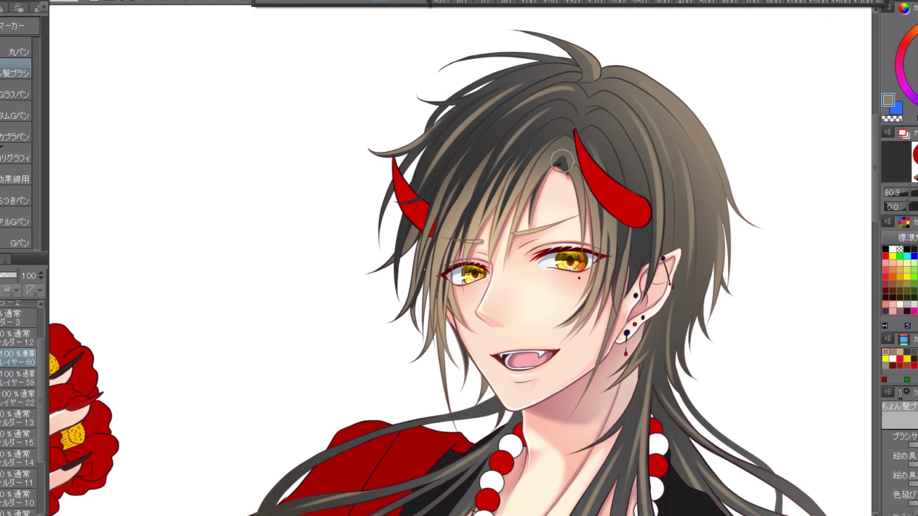
Step: Paint dark shadow strands through the fringe and the long locks over the red sleeve on multiply layer 60
key(p)
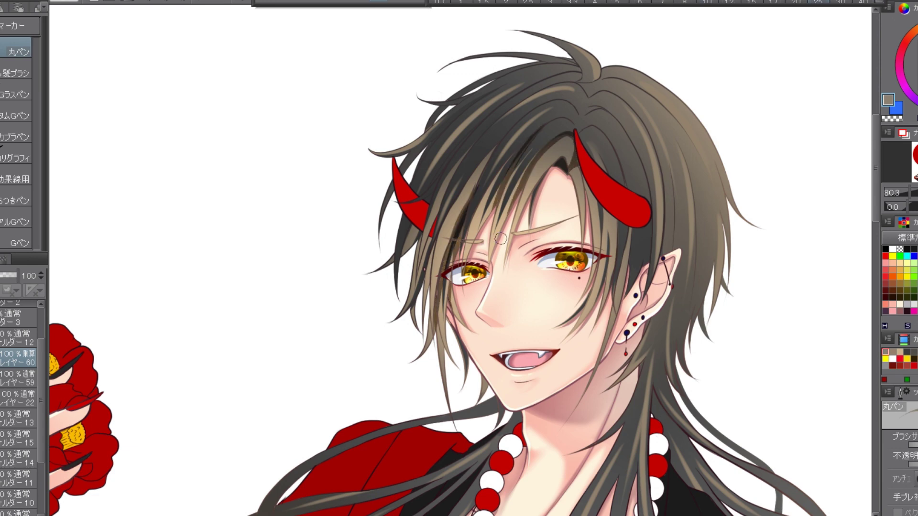
drag(576, 103, 488, 150)
scroll(411, 382, down, 5)
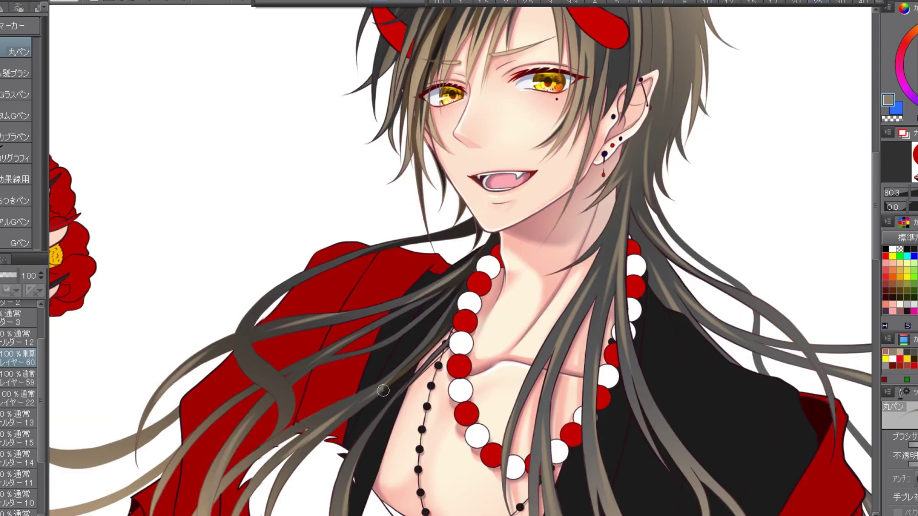
drag(372, 253, 256, 322)
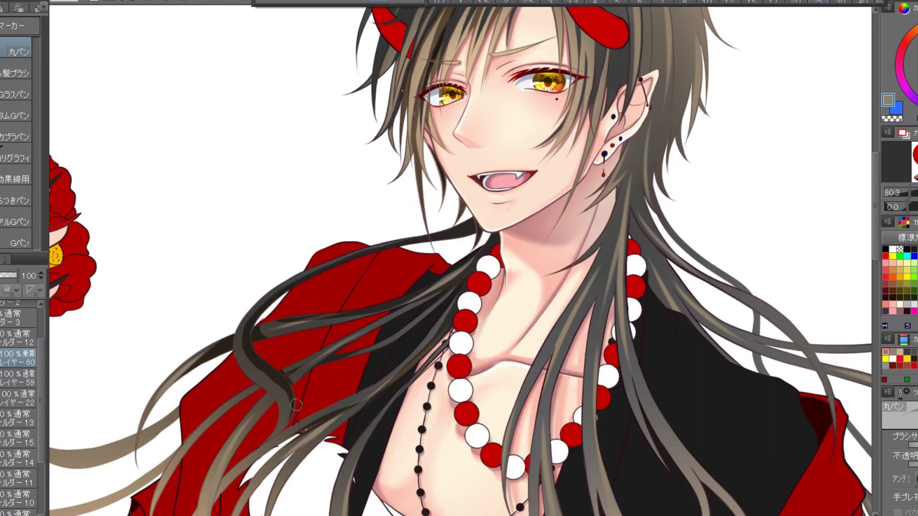
scroll(295, 405, up, 5)
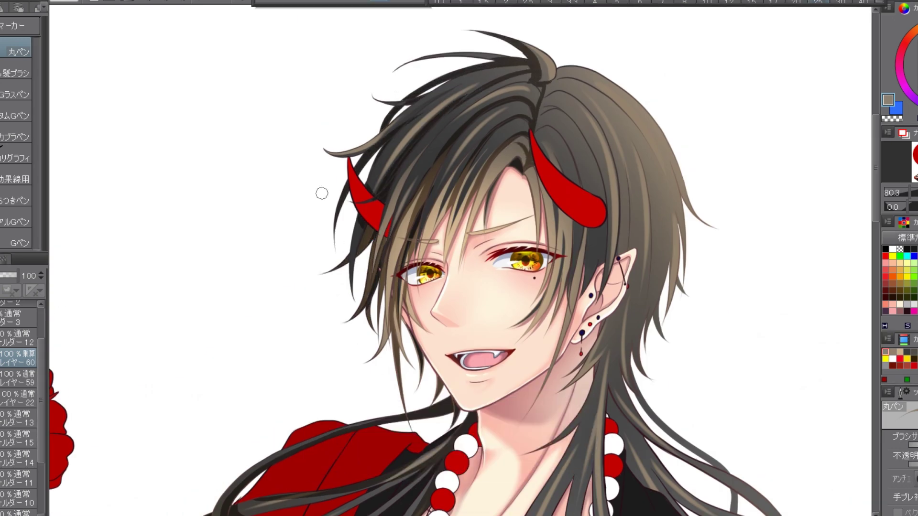
Step: Mirror the canvas view, paint dark strands through the crown and the hair above the ear, and restore the view
key(h)
mouse_move(368, 82)
mouse_down()
mouse_move(378, 111)
mouse_move(342, 222)
mouse_up()
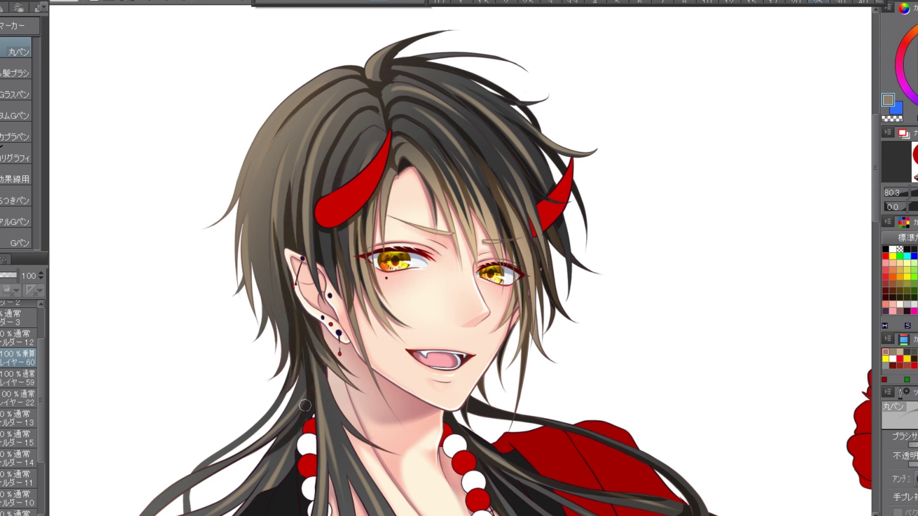
key(h)
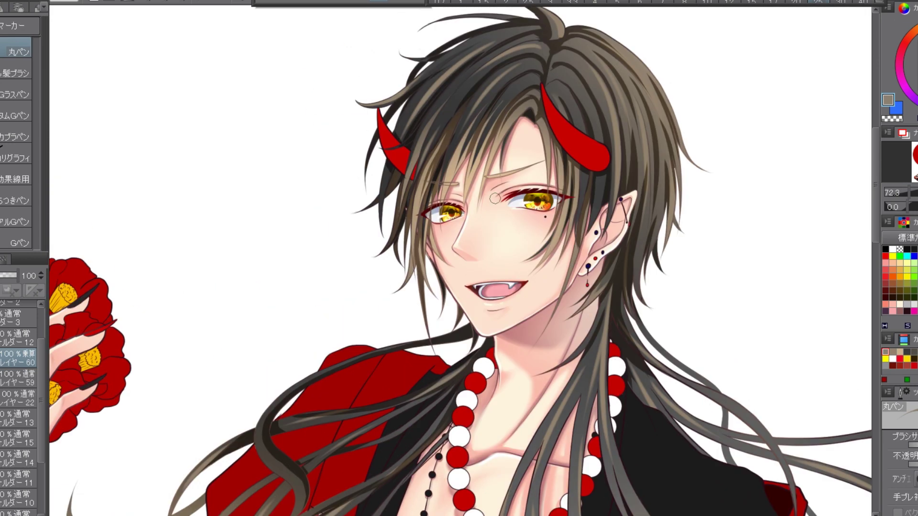
Step: Paint dark shadow strands through the long locks falling over the chest, bandages and both sleeves on multiply layer 60
scroll(389, 448, down, 5)
scroll(389, 448, down, 5)
scroll(494, 395, up, 10)
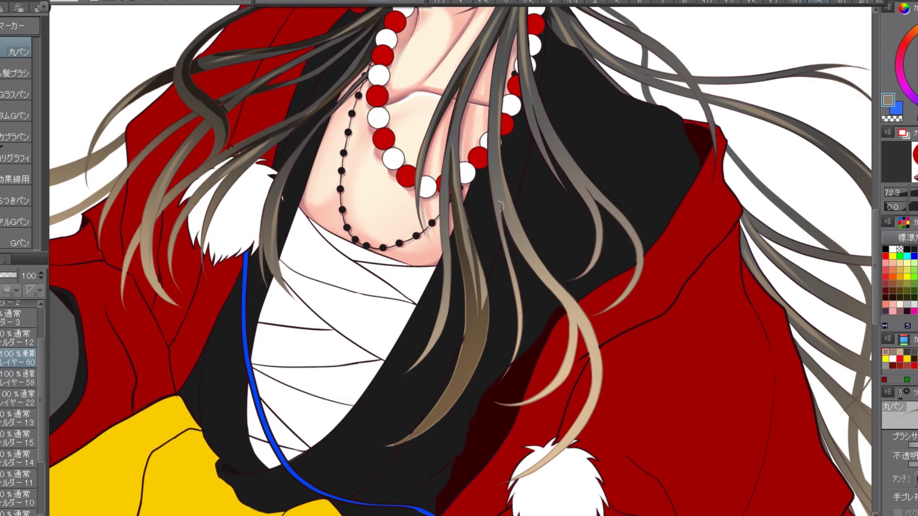
scroll(494, 394, down, 8)
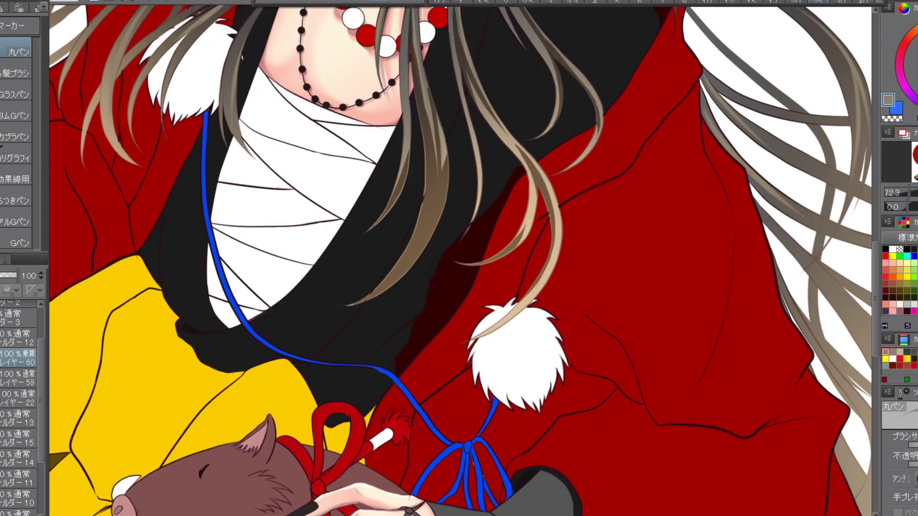
scroll(494, 395, up, 5)
scroll(494, 395, left, 5)
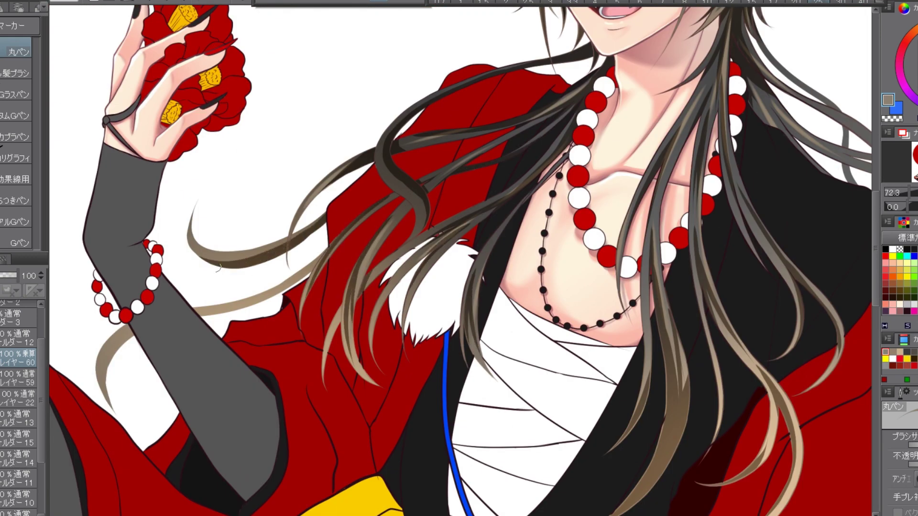
Step: Mirror the canvas view and paint dark strands through the trailing locks behind the cloak, down to the hem
key(ctrl+0)
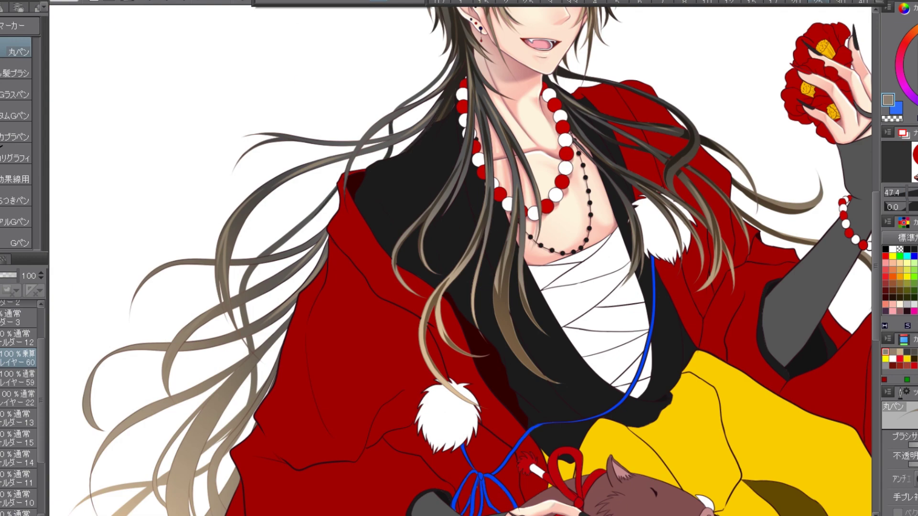
key(ctrl+plus)
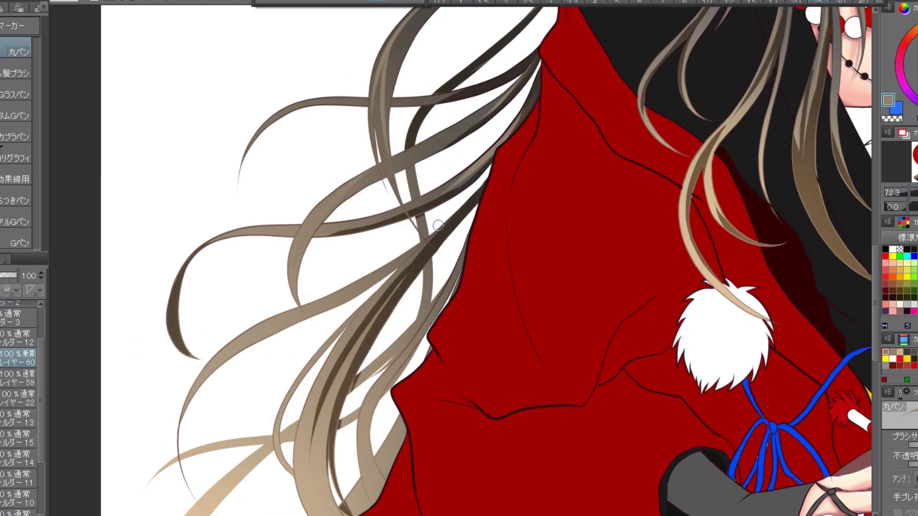
drag(344, 491, 464, 309)
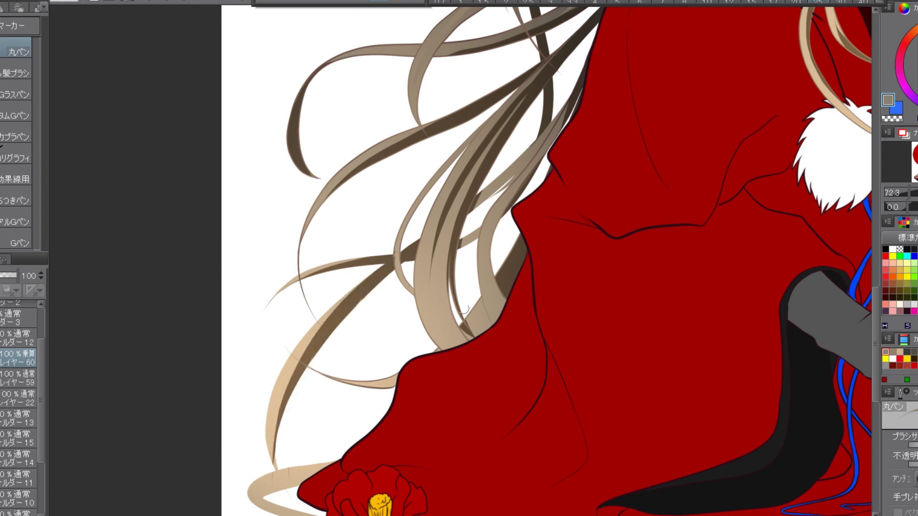
Step: Lower multiply layer 73's opacity to 71% and paint soft fold shadows on the black patterned kimono
drag(908, 198, 906, 198)
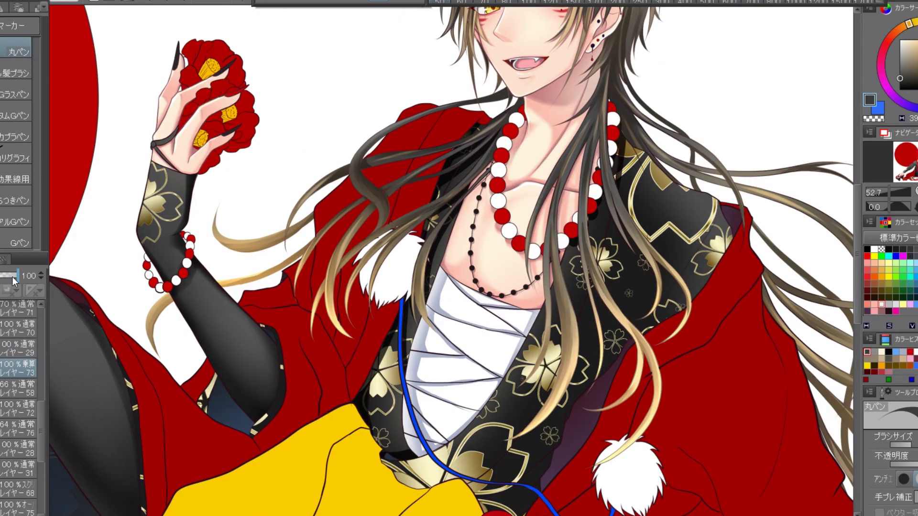
drag(12, 278, 9, 277)
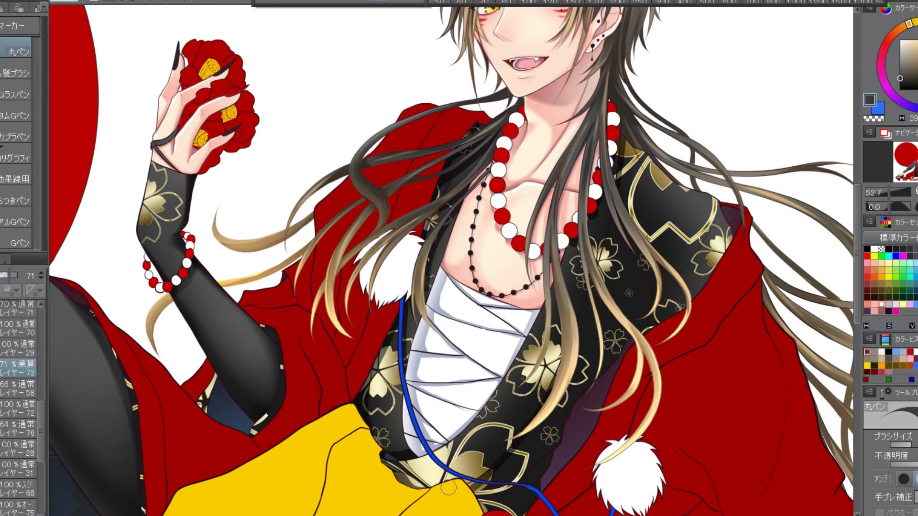
drag(571, 370, 602, 303)
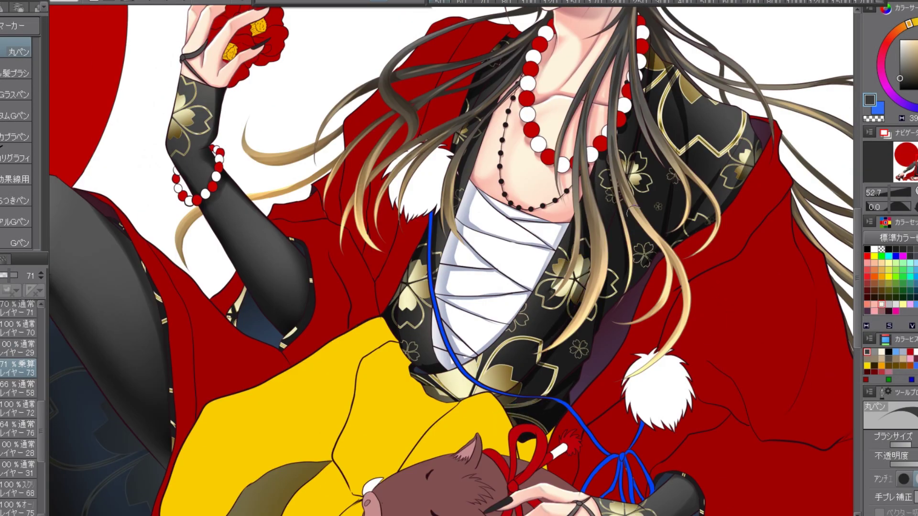
key(ctrl+0)
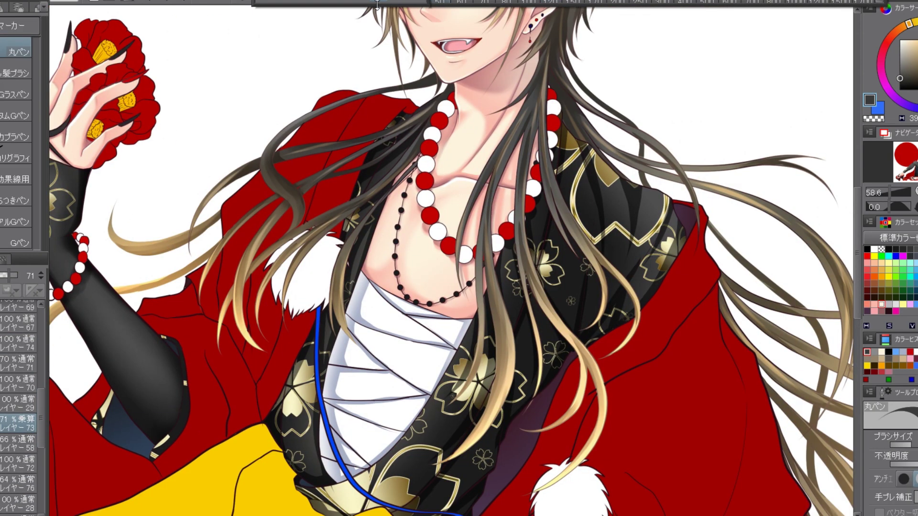
key(b)
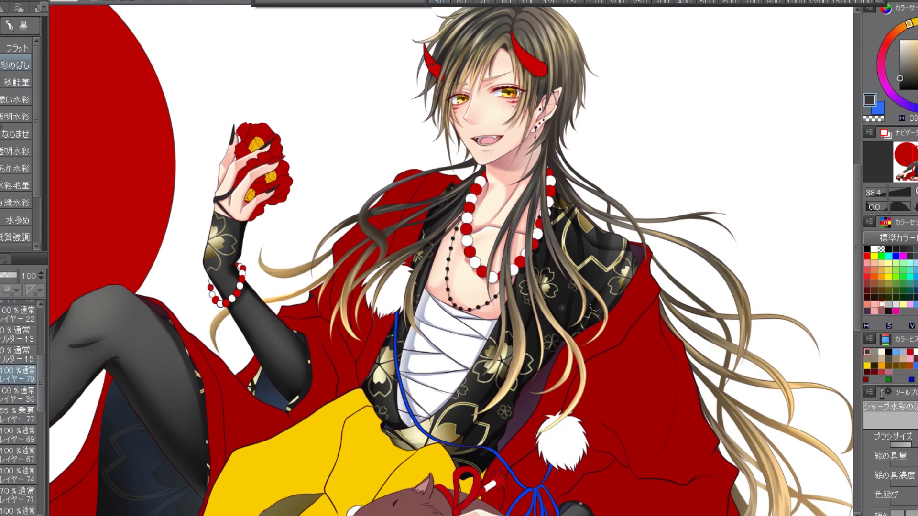
Step: Paint dark red fold shadows with the round pen on the cloak beside the trailing hair, down to the hem, on layer 79
scroll(639, 320, down, 3)
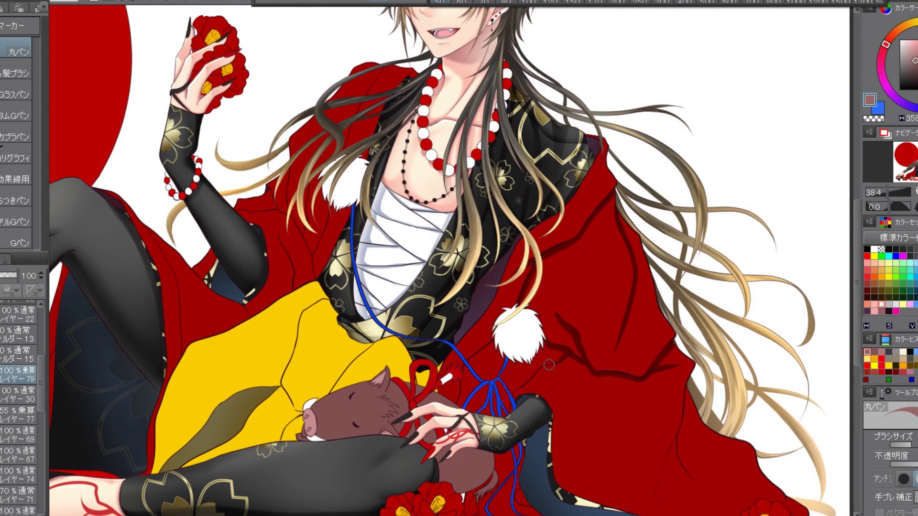
scroll(542, 325, down, 3)
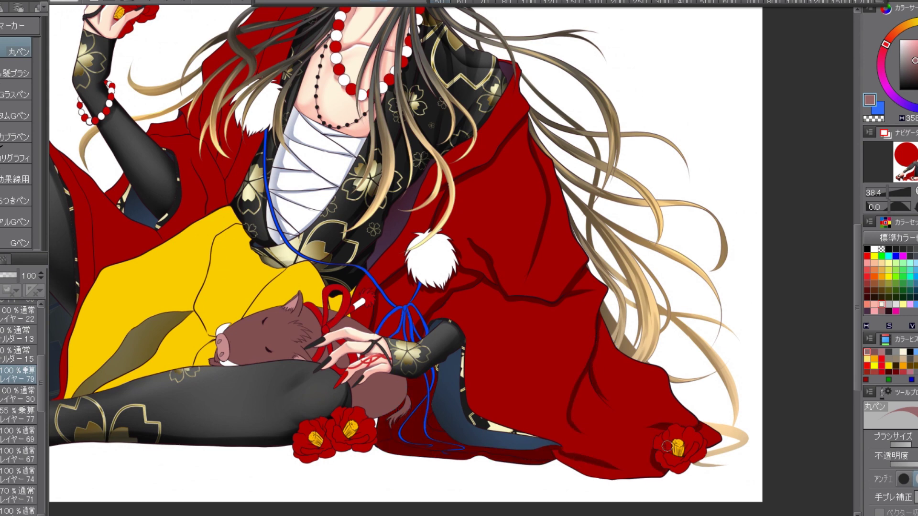
drag(668, 368, 569, 402)
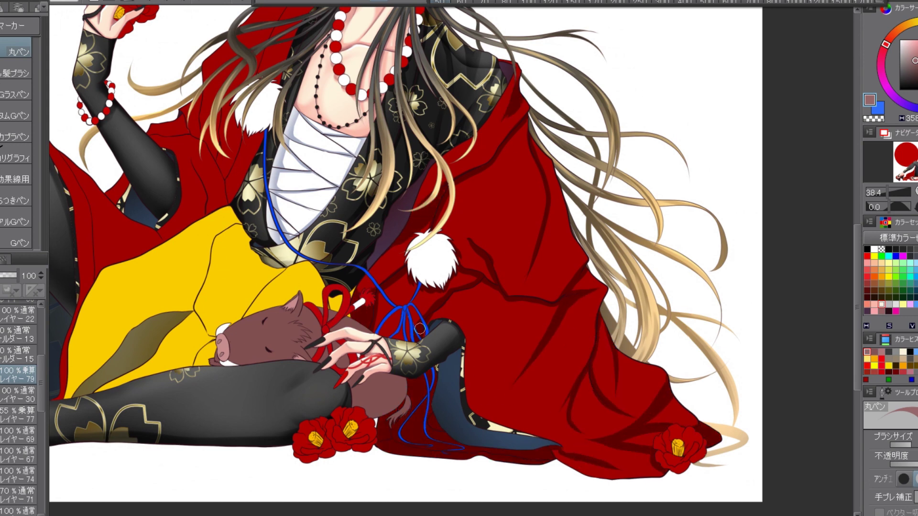
Step: Paint dark red fold shadows on the raised arm's sleeve and the cloak behind the bent leg on layer 79
key(ctrl+0)
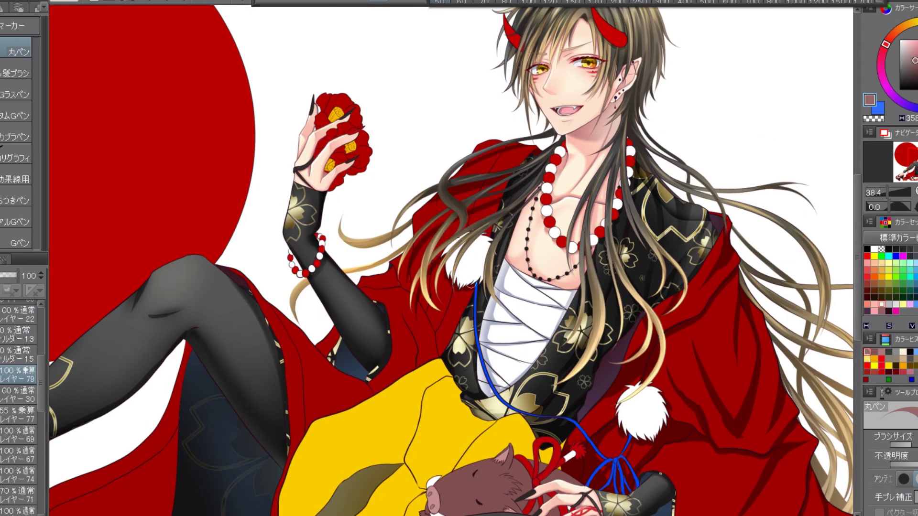
drag(371, 298, 340, 327)
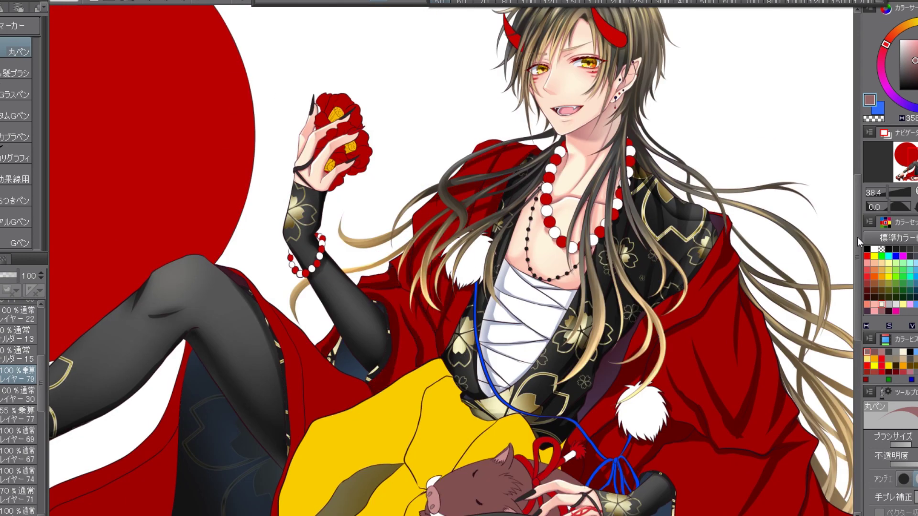
drag(343, 422, 510, 365)
drag(305, 400, 476, 324)
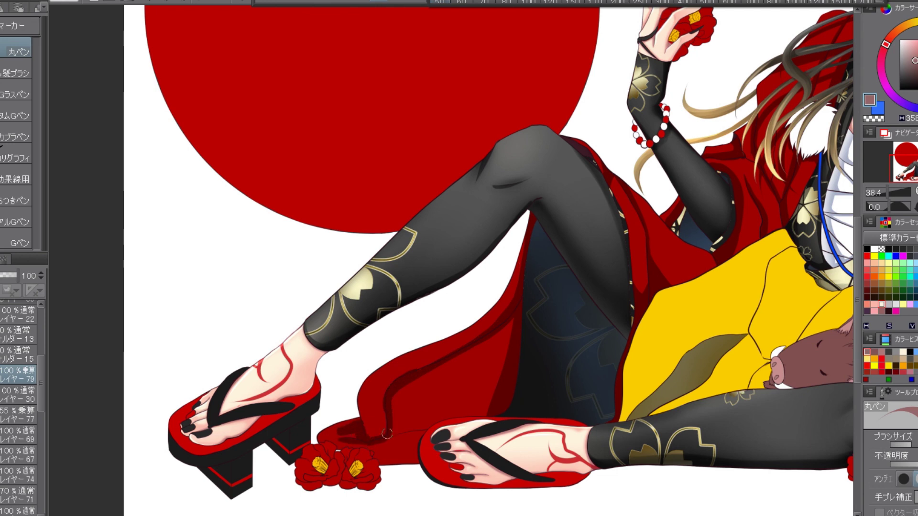
key(ctrl+0)
scroll(604, 135, up, 5)
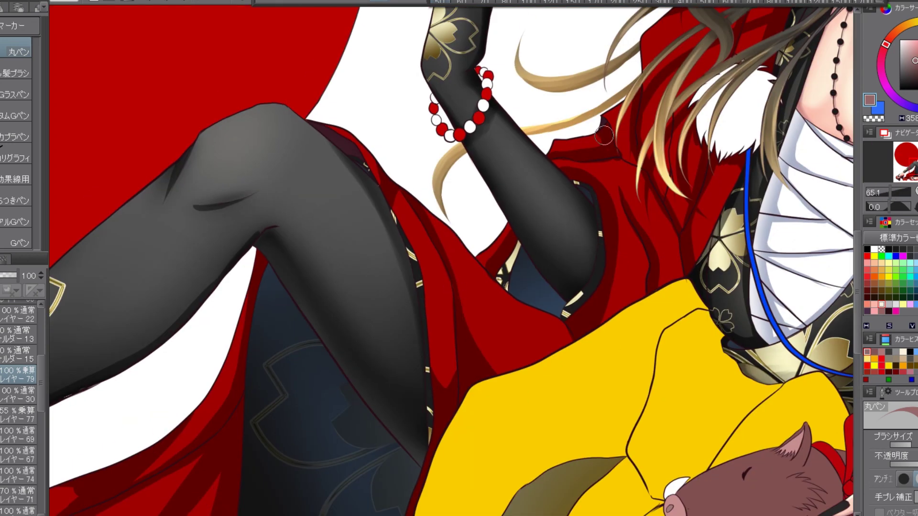
key(ctrl+0)
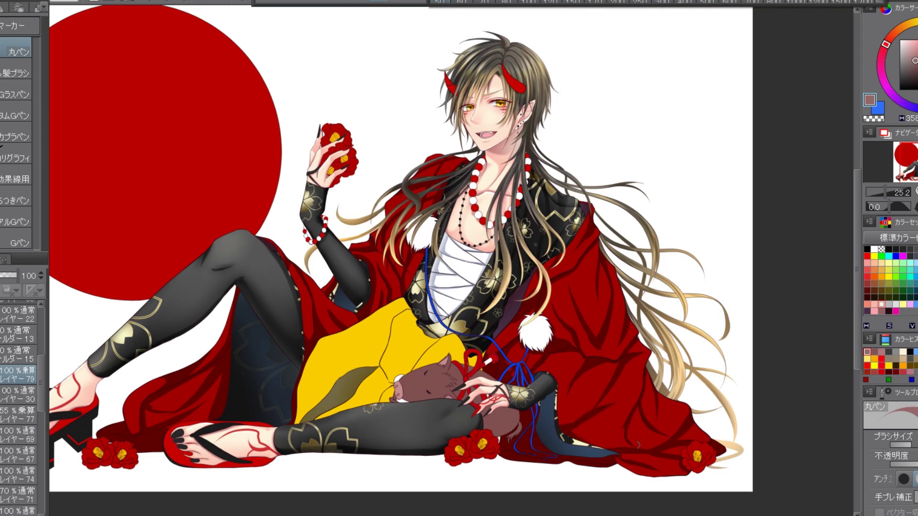
Step: Soften the edges of the cloak's fold shadows with the soft eraser
scroll(162, 372, down, 2)
scroll(162, 372, up, 4)
key(e)
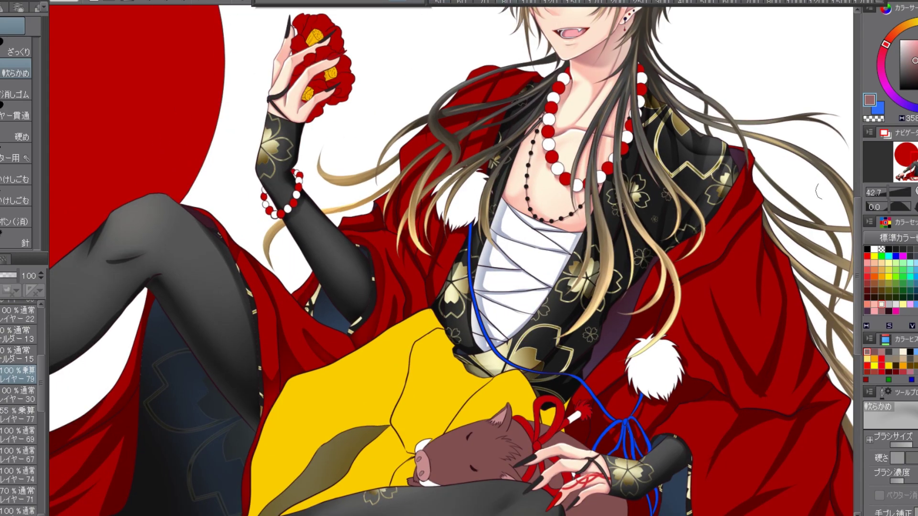
scroll(625, 389, down, 2)
scroll(671, 417, up, 2)
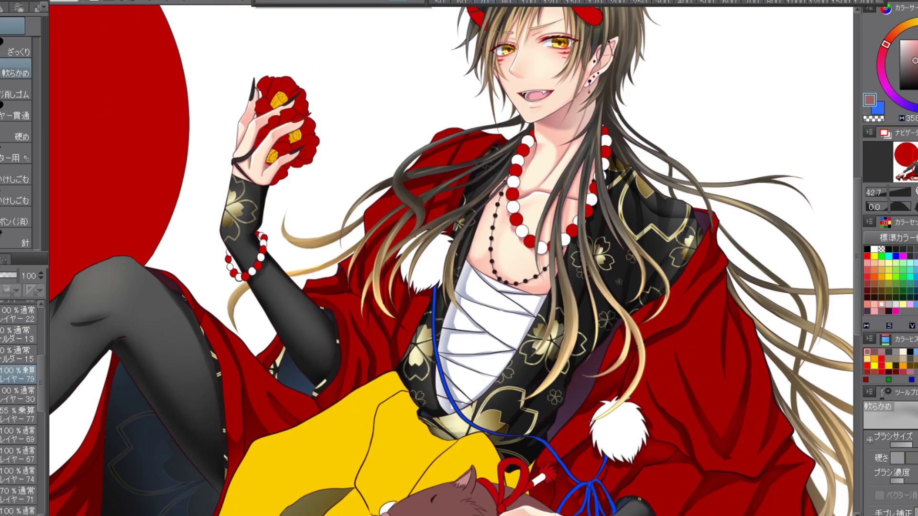
scroll(621, 459, down, 2)
scroll(492, 432, up, 2)
Step: Blend the fold shadows across the sleeves, cloak and hem with the watercolour blending brush
key(b)
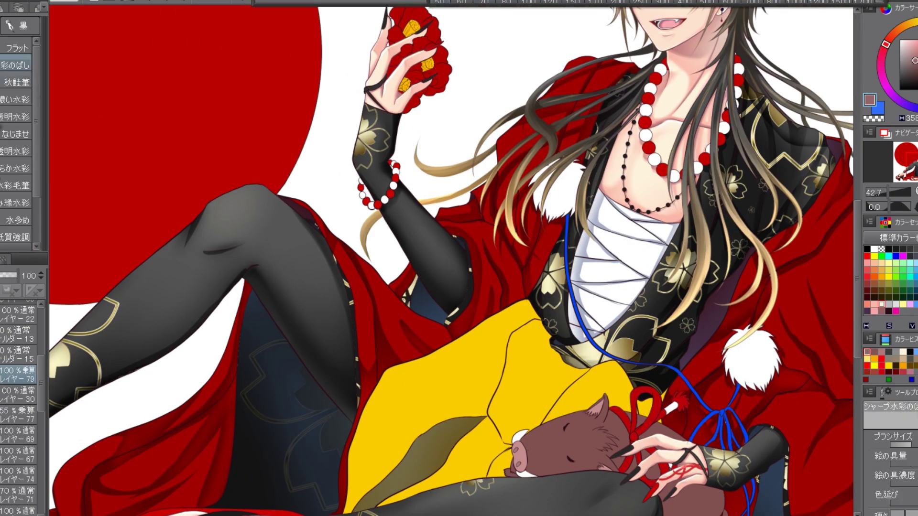
scroll(543, 290, down, 2)
scroll(584, 280, up, 2)
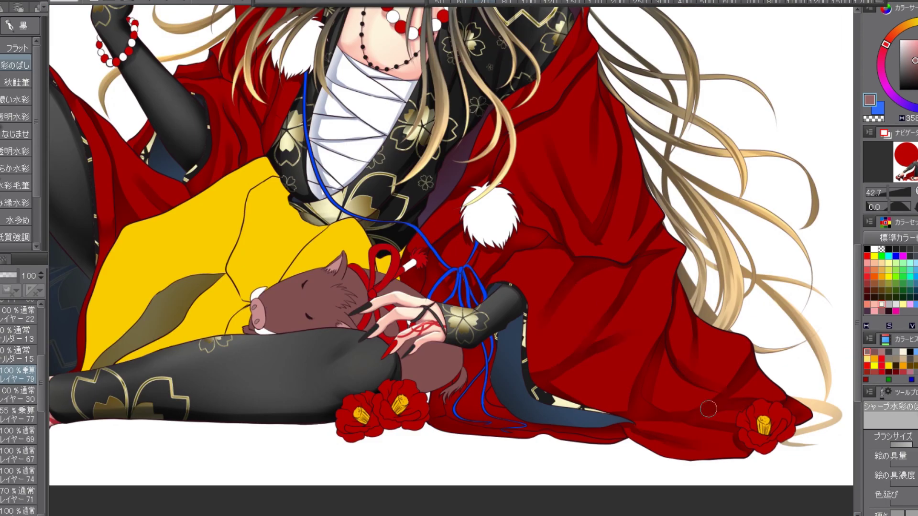
scroll(904, 193, down, 2)
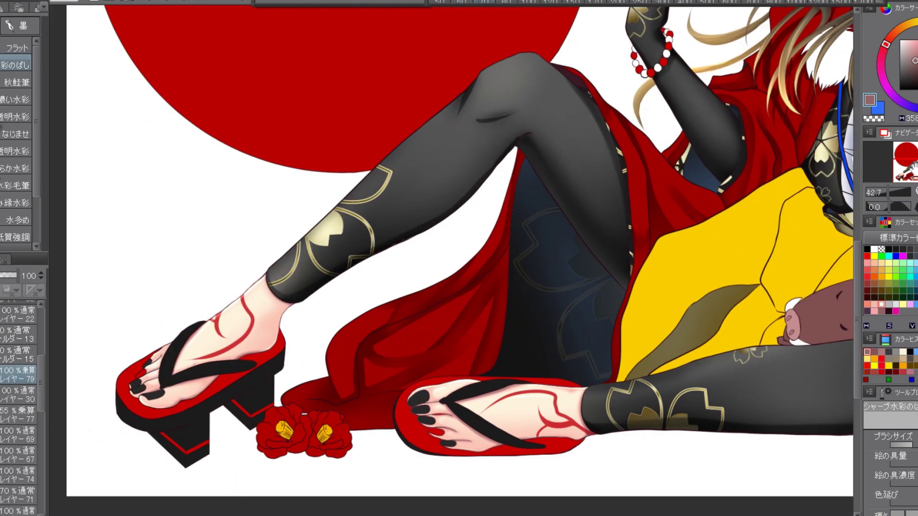
scroll(887, 198, up, 2)
scroll(887, 194, down, 3)
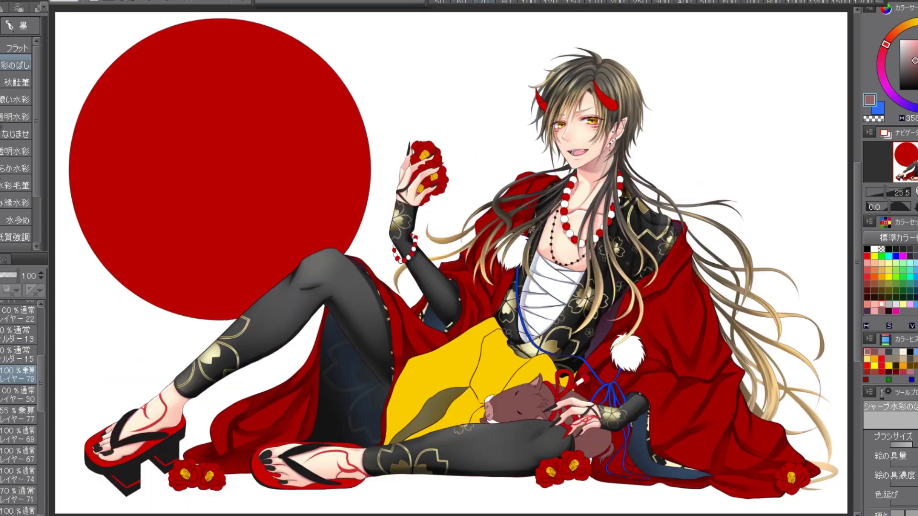
Step: Airbrush dark edge shading onto the red necklace beads beside the raised-arm shoulder on multiply layer 100
key(b)
scroll(400, 232, up, 5)
drag(400, 232, 356, 382)
scroll(363, 296, down, 3)
drag(371, 249, 378, 306)
drag(387, 377, 447, 478)
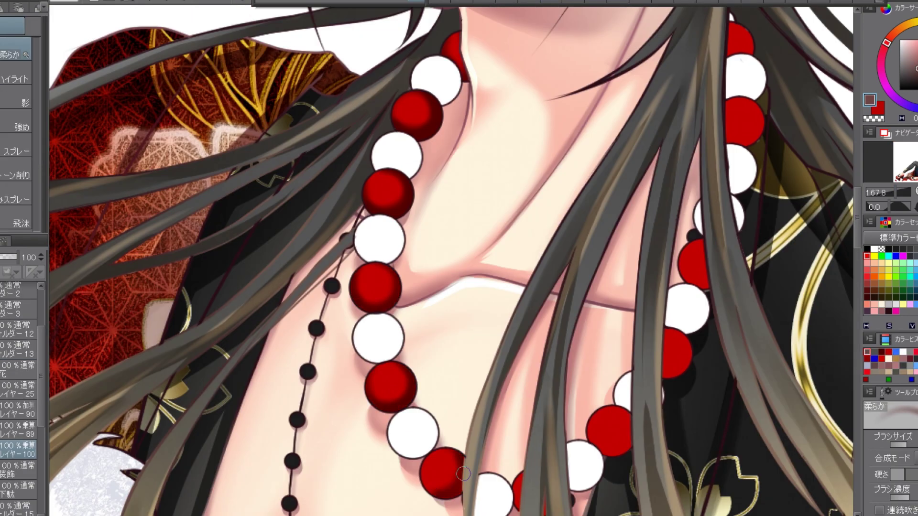
Step: Airbrush the same dark edge shading onto the remaining red necklace beads on the other side of the neck
scroll(464, 272, down, 4)
mouse_move(464, 273)
mouse_down()
mouse_move(626, 120)
mouse_move(616, 97)
mouse_up()
scroll(615, 100, up, 5)
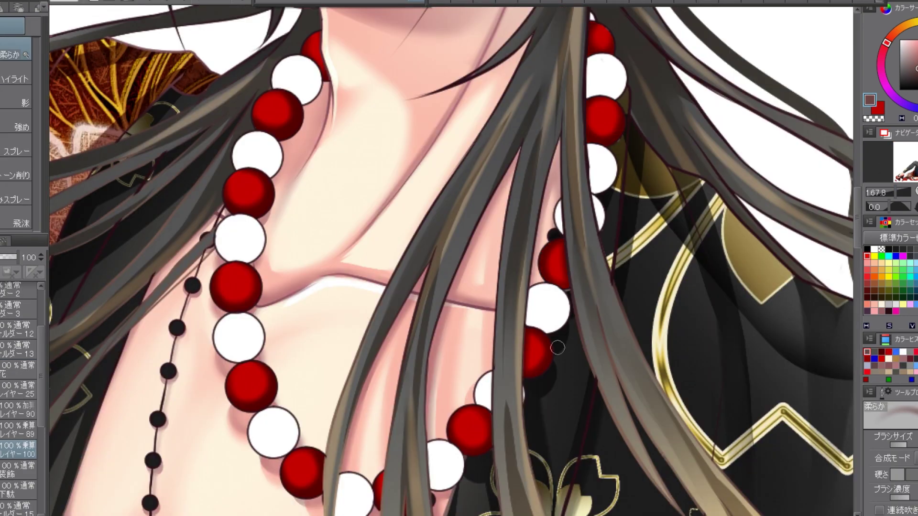
scroll(558, 347, up, 8)
scroll(557, 347, down, 3)
scroll(558, 348, up, 2)
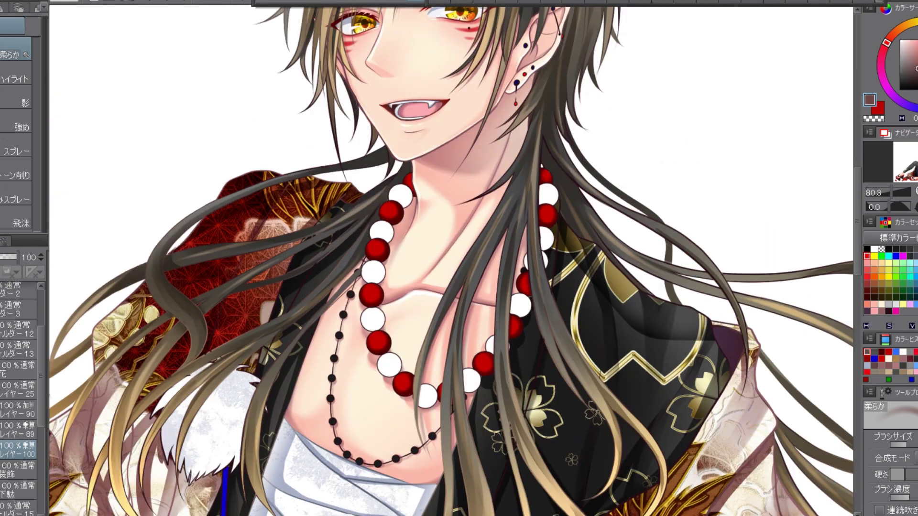
Step: Airbrush blue-grey edge shading onto the white beads of the bracelet on multiply layer 101
scroll(559, 316, up, 3)
mouse_move(305, 100)
mouse_down()
mouse_move(267, 124)
mouse_move(239, 316)
mouse_move(326, 416)
mouse_move(496, 271)
mouse_up()
drag(551, 91, 533, 220)
scroll(533, 220, up, 3)
scroll(430, 239, down, 3)
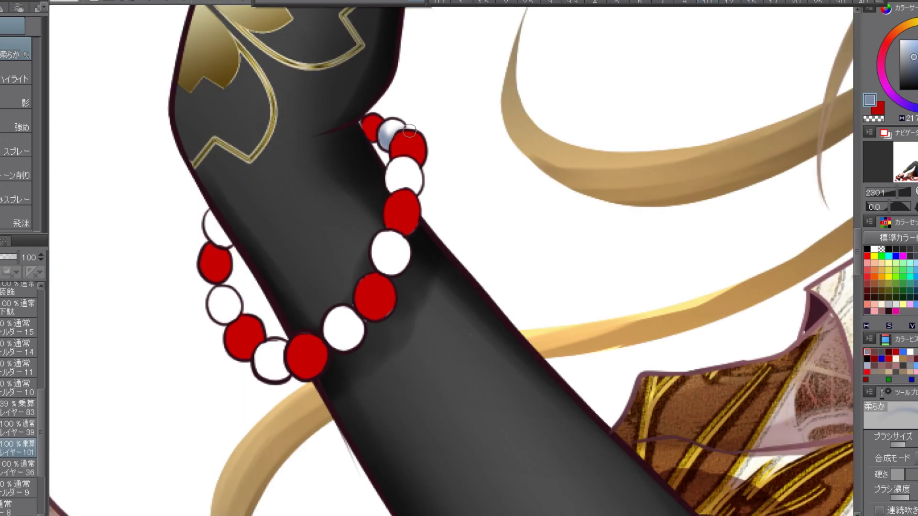
mouse_move(397, 136)
mouse_down()
mouse_move(217, 230)
mouse_move(272, 358)
mouse_up()
mouse_move(344, 330)
mouse_down()
mouse_move(225, 267)
mouse_move(244, 335)
mouse_move(411, 144)
mouse_move(368, 127)
mouse_up()
Step: Airbrush bright red reflected light along the lower edges of the red necklace beads on additive layer 90
scroll(903, 169, down, 5)
click(903, 169)
click(905, 168)
scroll(396, 408, up, 8)
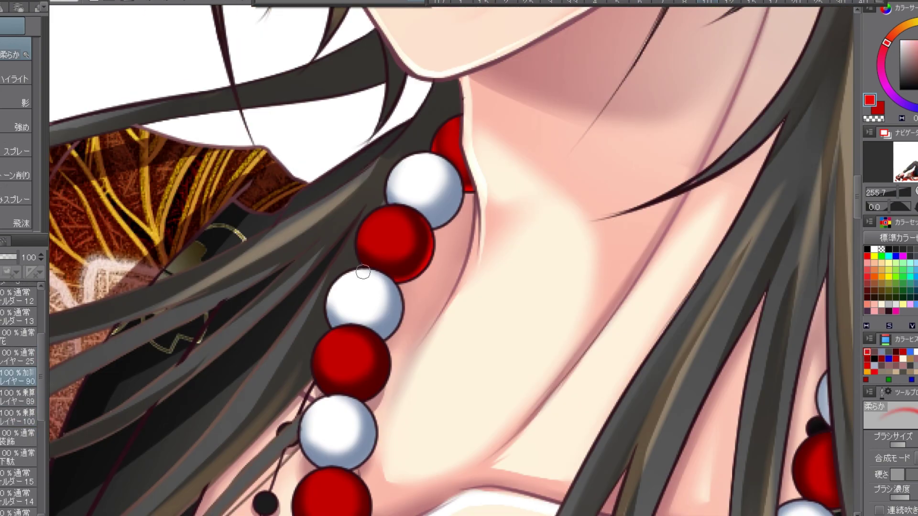
drag(741, 86, 305, 309)
Step: Select additive layer 102 and airbrush white light onto the white necklace beads
scroll(44, 393, down, 3)
click(19, 399)
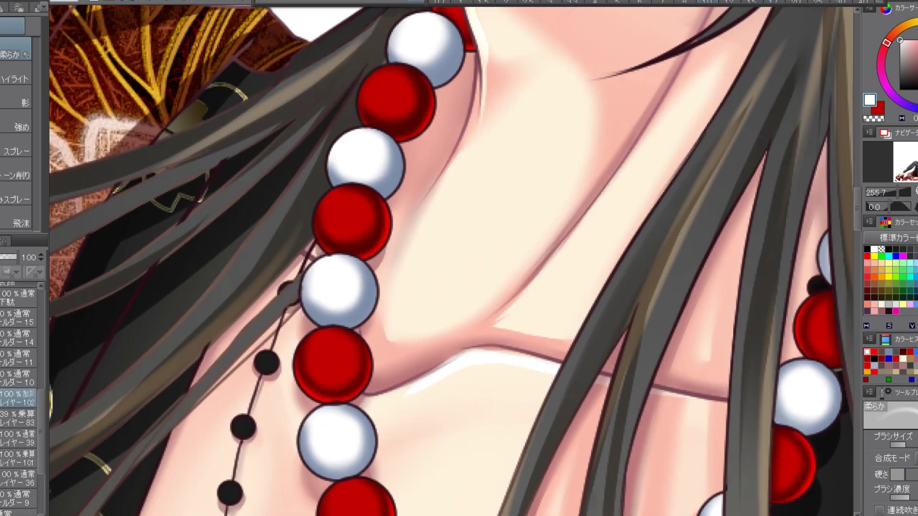
drag(239, 454, 442, 366)
click(906, 164)
click(904, 157)
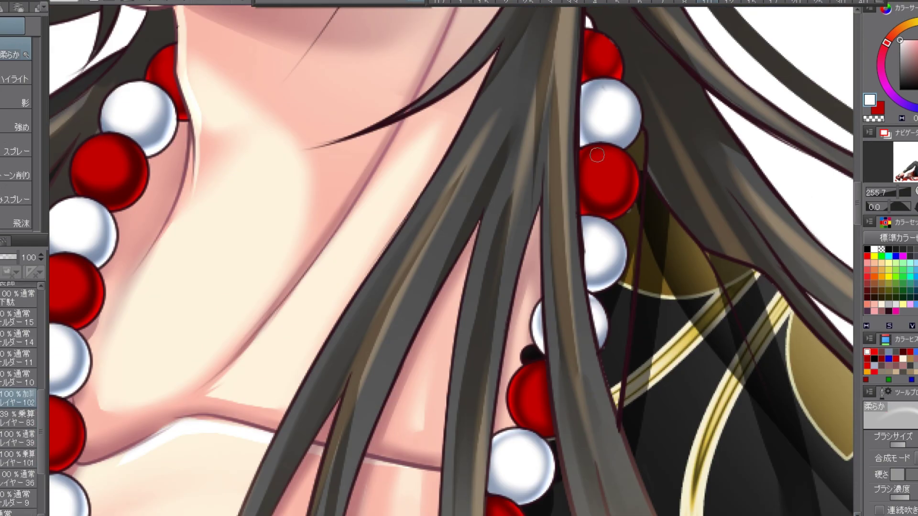
Step: Airbrush pale highlights onto the red beads of the necklace and the bracelet on additive layer 90
drag(901, 192, 893, 191)
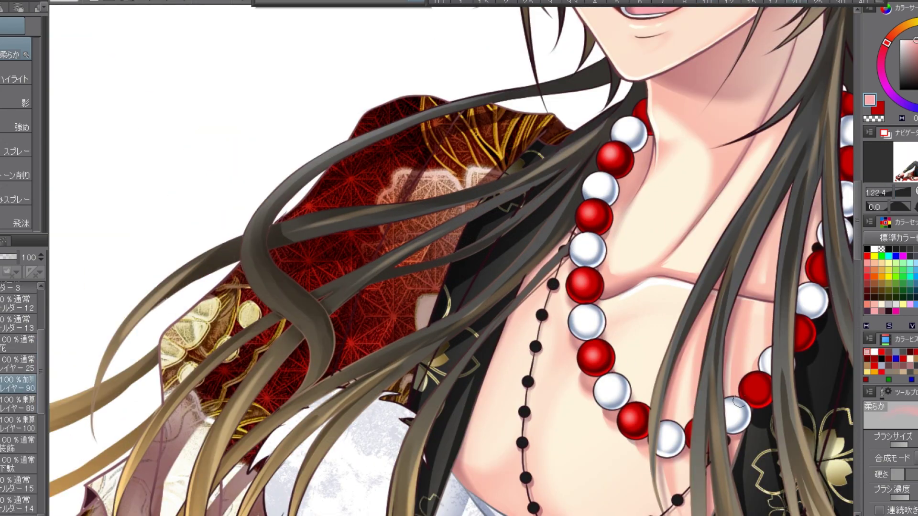
drag(571, 244, 347, 378)
drag(893, 191, 897, 191)
drag(334, 363, 500, 336)
click(500, 335)
click(476, 400)
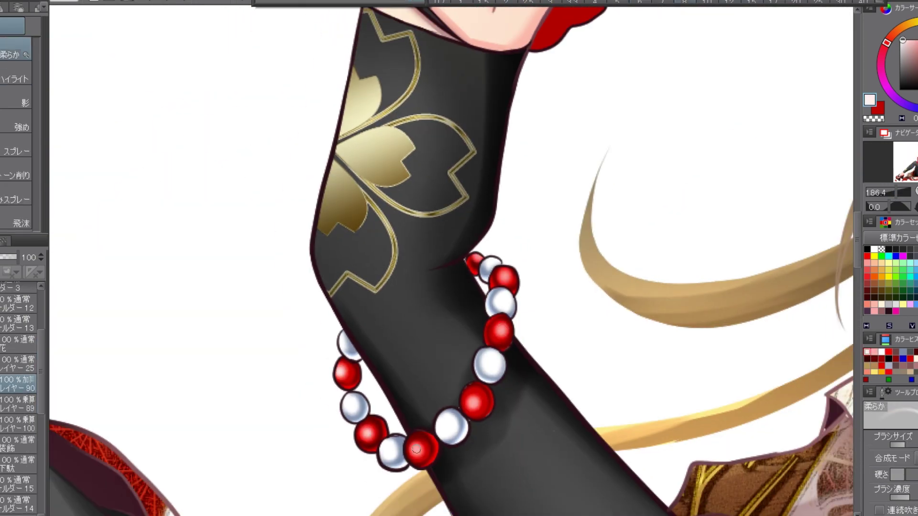
Step: Paint the feet's shadows onto the red sandal soles on multiply layer 110 and airbrush softer shading on new multiply layer 111
drag(891, 192, 890, 191)
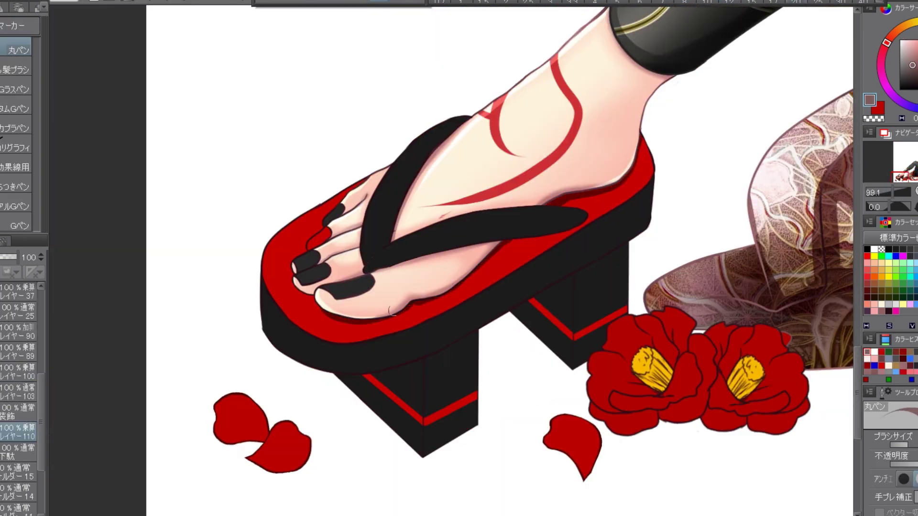
drag(520, 234, 478, 344)
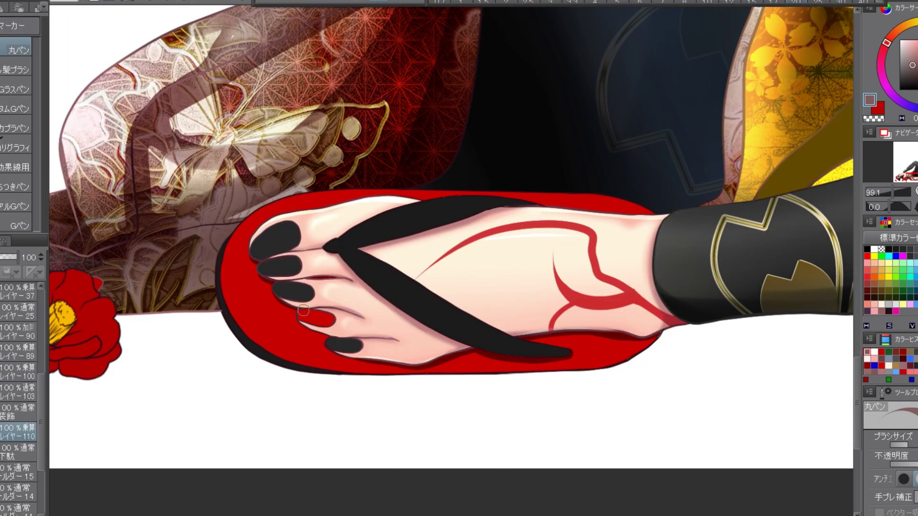
scroll(303, 311, down, 5)
scroll(303, 311, up, 2)
key(ctrl+shift+n)
key(b)
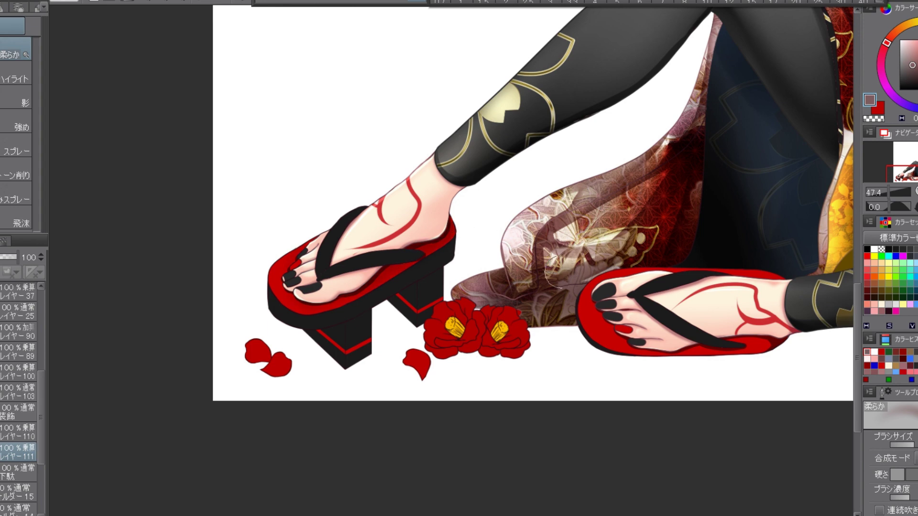
drag(569, 273, 380, 243)
Step: Add multiply layer 112 and paint black shadows onto the raised sandal's heel blocks and outer side
key(p)
key(ctrl+shift+n)
scroll(84, 335, up, 3)
drag(258, 286, 288, 286)
drag(288, 351, 291, 261)
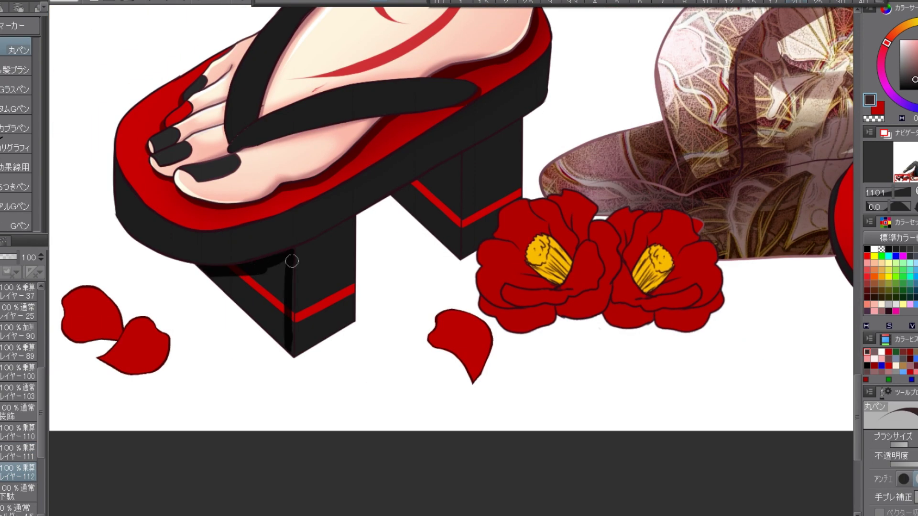
mouse_move(460, 253)
mouse_down()
mouse_move(455, 164)
mouse_move(359, 219)
mouse_up()
drag(117, 167, 127, 193)
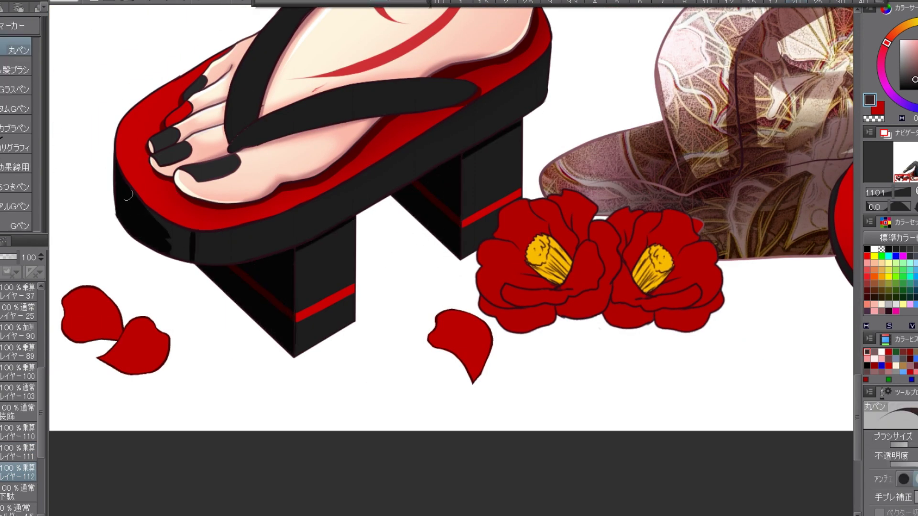
key(b)
scroll(451, 257, down, 2)
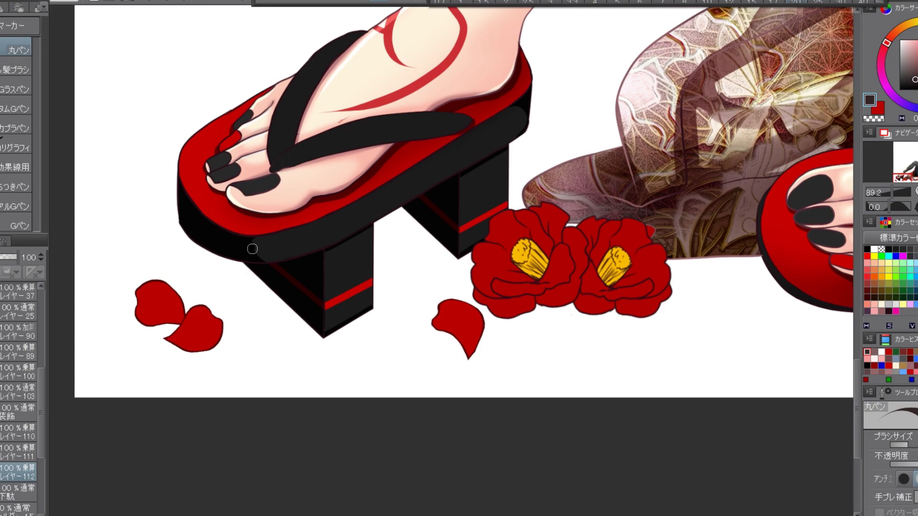
Step: Paint dark shading along the black sandal straps on multiply layer 100
ctrl+shift+click(303, 126)
key(p)
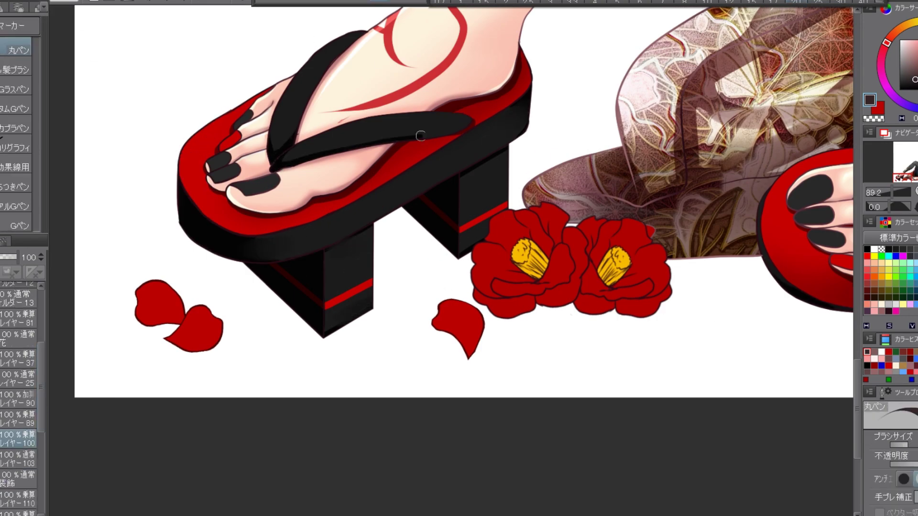
drag(717, 158, 287, 229)
scroll(430, 258, down, 2)
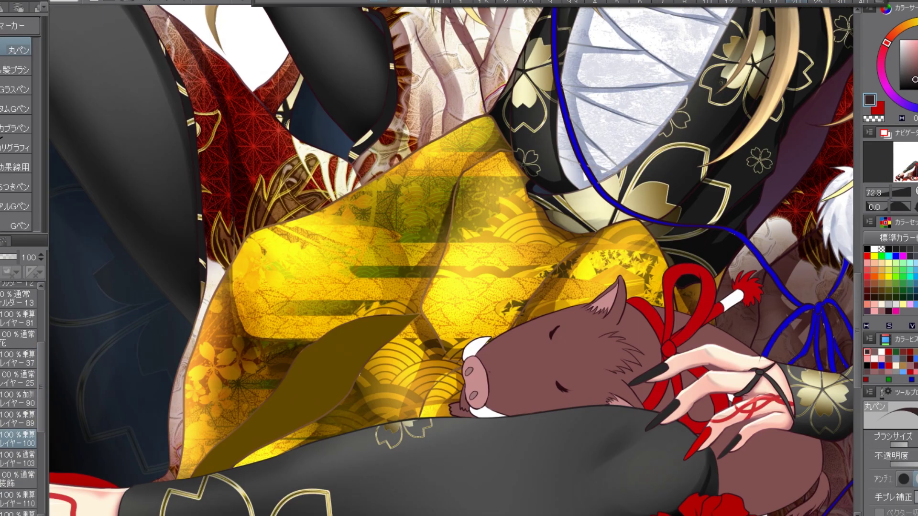
drag(71, 258, 851, 191)
key(b)
drag(716, 334, 411, 282)
scroll(449, 259, down, 3)
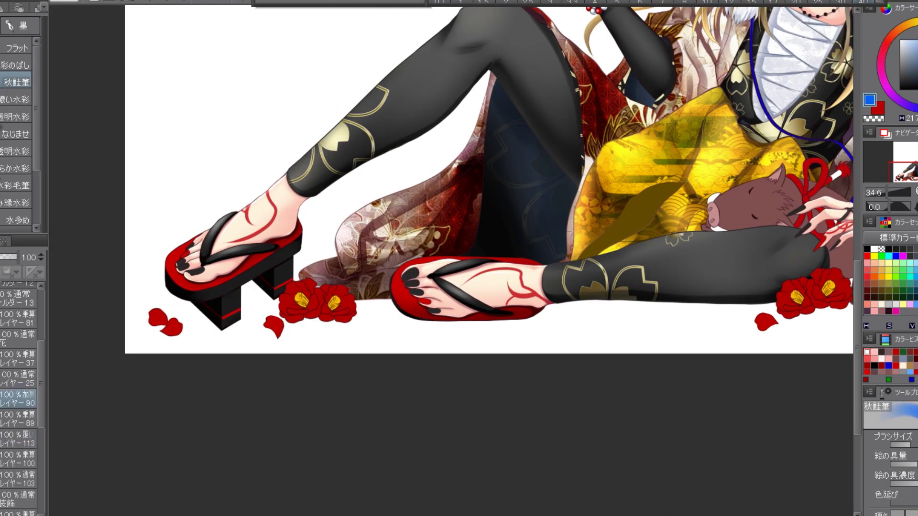
Step: Add additive layer 114 above the sandal shading layers and set the painting colour to red
alt+click(258, 250)
key(ctrl+shift+n)
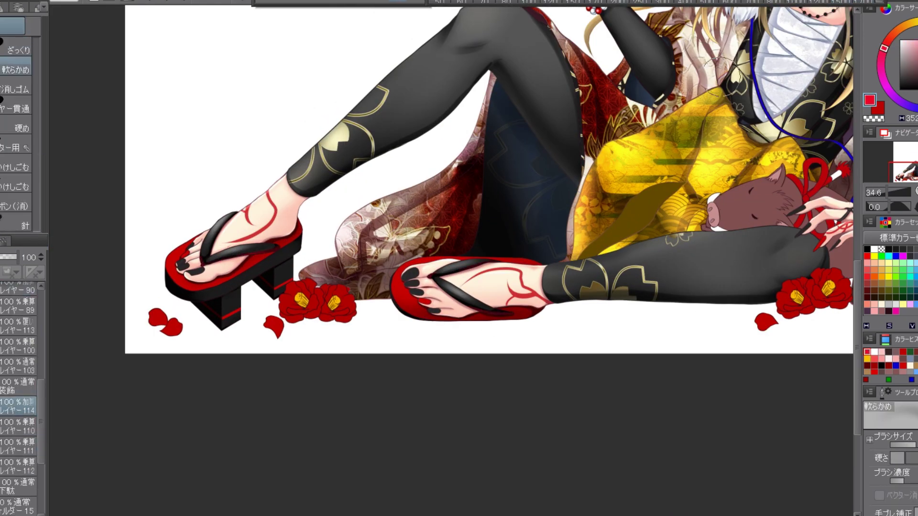
alt+click(306, 226)
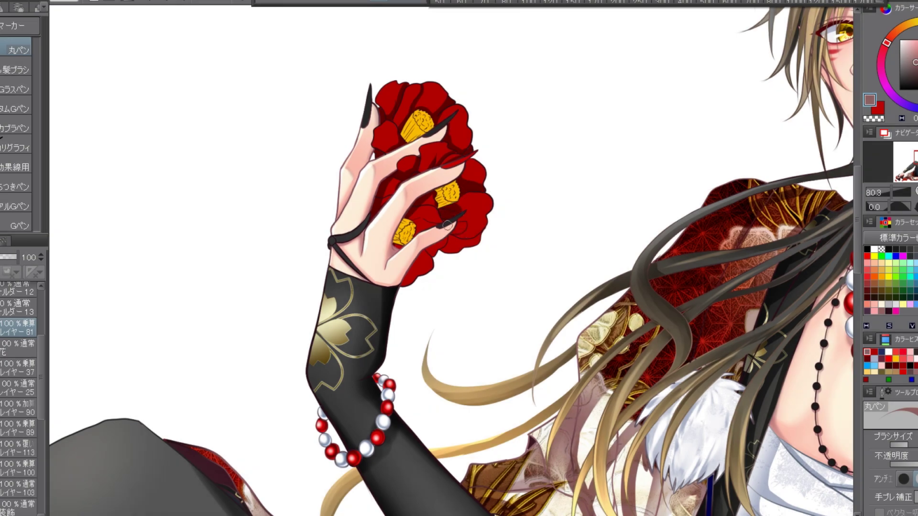
Step: Paint dark red shadows between the petals of the camellias in the raised hand and beside the knee on multiply layer 81
key(e)
drag(405, 119, 361, 186)
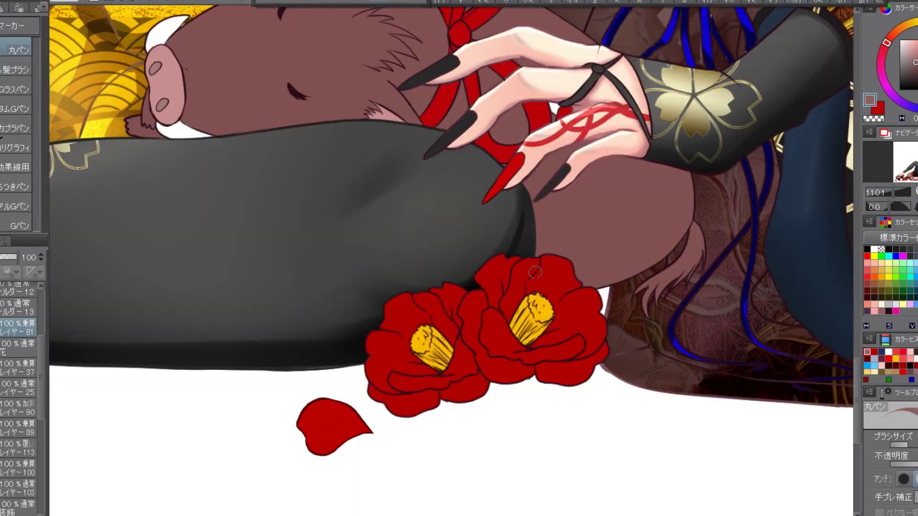
drag(381, 328, 438, 392)
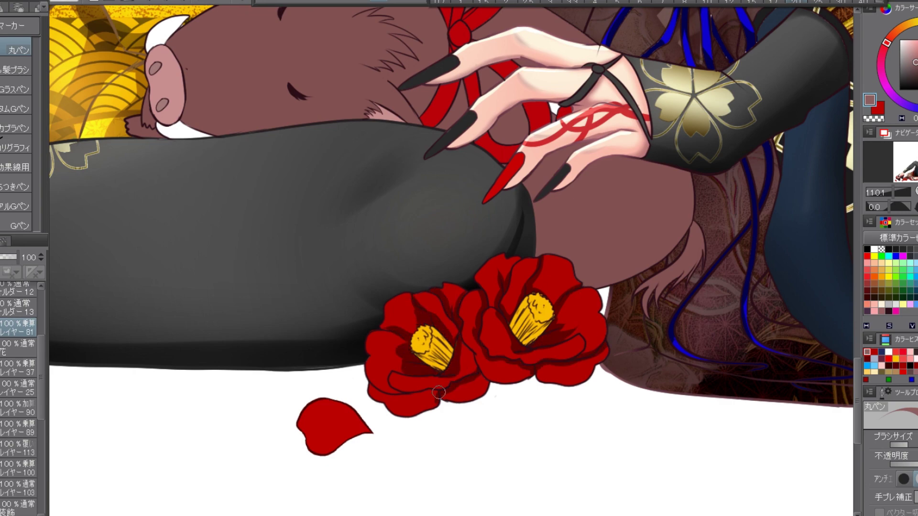
key(b)
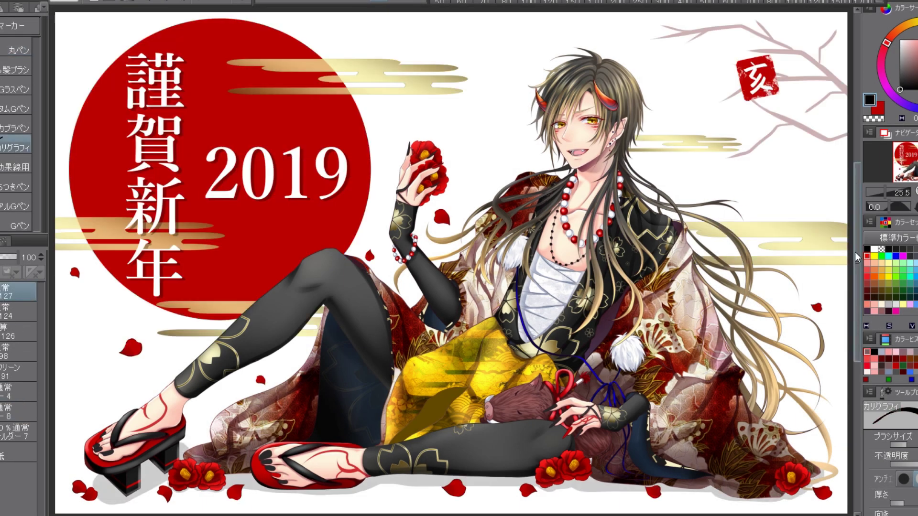
Step: Handwrite あけまして in black calligraphy in the blank area beside the face on layer 127
drag(883, 191, 890, 192)
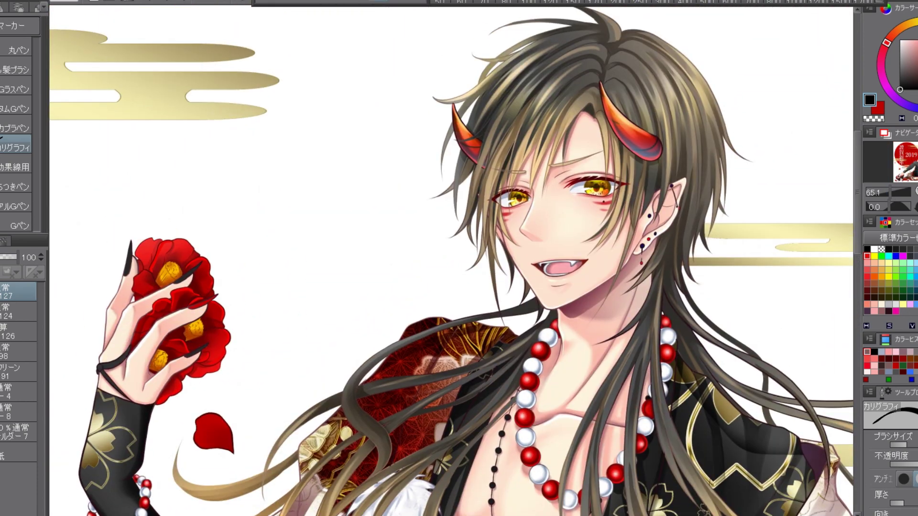
mouse_move(208, 187)
mouse_down()
mouse_move(256, 178)
mouse_move(230, 210)
mouse_up()
mouse_move(240, 190)
mouse_down()
mouse_move(217, 211)
mouse_move(242, 216)
mouse_up()
drag(252, 179, 250, 211)
mouse_move(250, 191)
mouse_down()
mouse_move(281, 186)
mouse_move(261, 217)
mouse_up()
mouse_move(278, 187)
mouse_down()
mouse_move(299, 181)
mouse_move(313, 199)
mouse_move(327, 191)
mouse_up()
drag(324, 178, 340, 203)
Step: Handwrite おめでとう as the second line of the greeting, indented below あけまして
drag(276, 231, 292, 227)
mouse_move(284, 221)
mouse_down()
mouse_move(304, 239)
mouse_move(306, 232)
mouse_up()
mouse_move(313, 220)
mouse_down()
mouse_move(337, 224)
mouse_move(335, 249)
mouse_up()
mouse_move(345, 227)
mouse_down()
mouse_move(364, 223)
mouse_move(358, 246)
mouse_up()
drag(364, 215, 370, 222)
drag(373, 223, 401, 248)
Step: Handwrite ございます as the third line of the greeting and draw a curved underline beneath it
drag(330, 268, 354, 267)
mouse_move(332, 282)
mouse_down()
mouse_move(359, 289)
mouse_move(364, 266)
mouse_up()
drag(359, 271, 384, 289)
drag(379, 261, 383, 266)
drag(383, 260, 408, 285)
drag(424, 264, 447, 260)
mouse_move(436, 249)
mouse_down()
mouse_move(437, 258)
mouse_move(322, 313)
mouse_up()
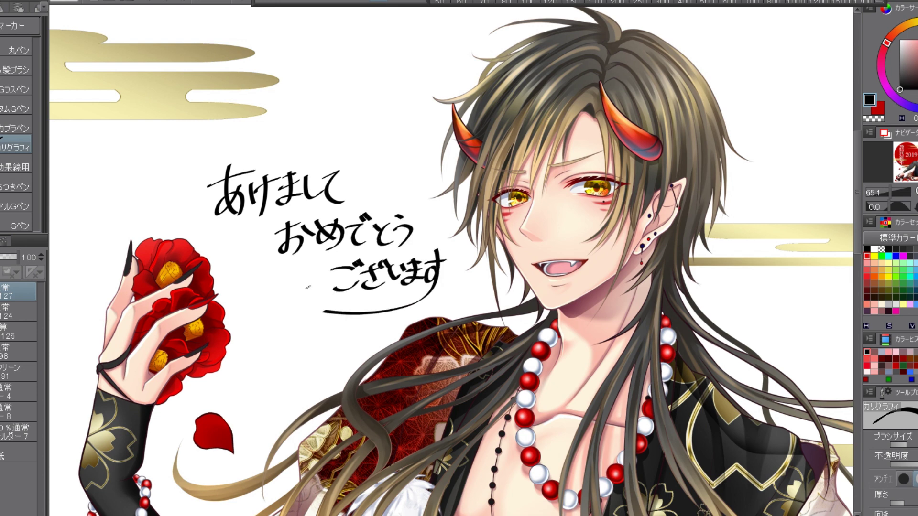
Step: Handwrite 今年もよろしく! in black calligraphy on two lines above the greeting
drag(260, 54, 278, 69)
drag(255, 72, 264, 73)
mouse_move(254, 79)
mouse_down()
mouse_move(262, 95)
mouse_move(308, 76)
mouse_up()
mouse_move(299, 56)
mouse_down()
mouse_move(300, 89)
mouse_move(340, 75)
mouse_move(317, 118)
mouse_up()
drag(302, 112, 340, 116)
drag(361, 87, 377, 105)
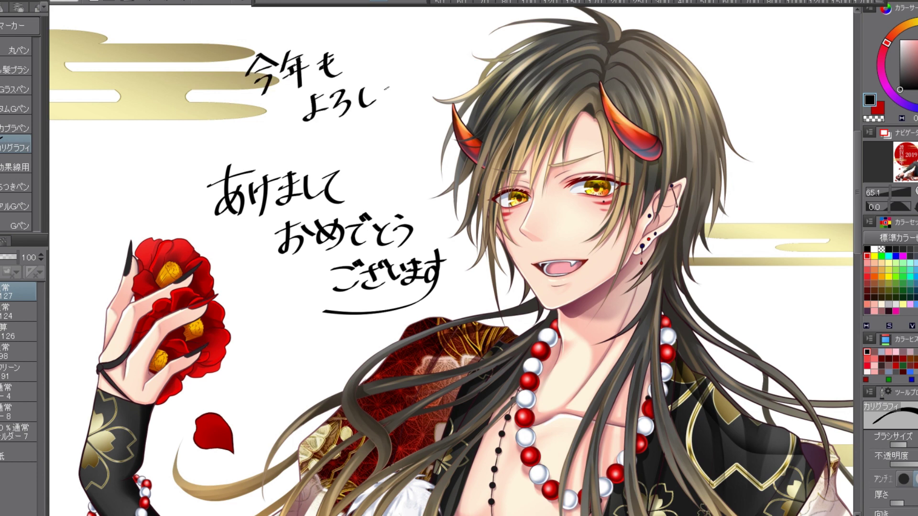
Step: Handwrite the artist's signature in black calligraphy below the greeting, beside the camellias in the hand
drag(250, 358, 247, 387)
drag(251, 358, 262, 387)
mouse_move(234, 397)
mouse_down()
mouse_move(224, 354)
mouse_move(285, 372)
mouse_move(272, 387)
mouse_up()
drag(292, 362, 294, 376)
drag(297, 376, 308, 362)
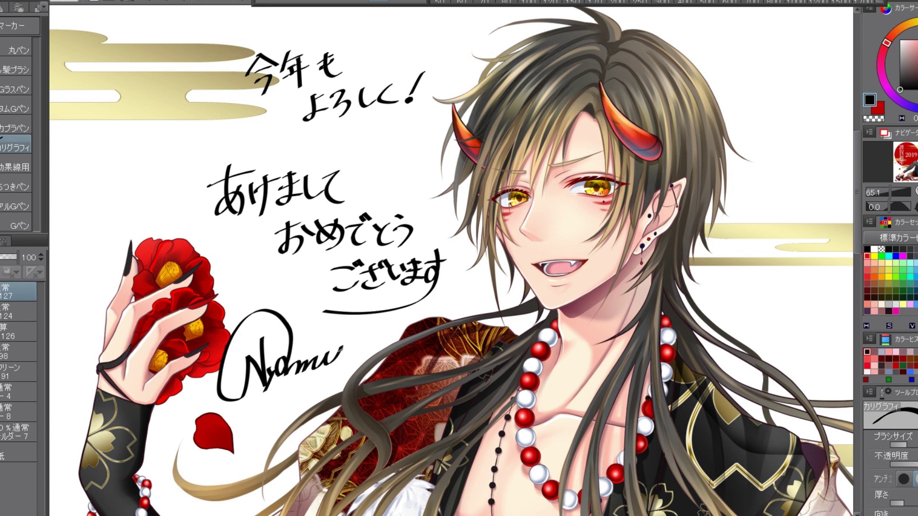